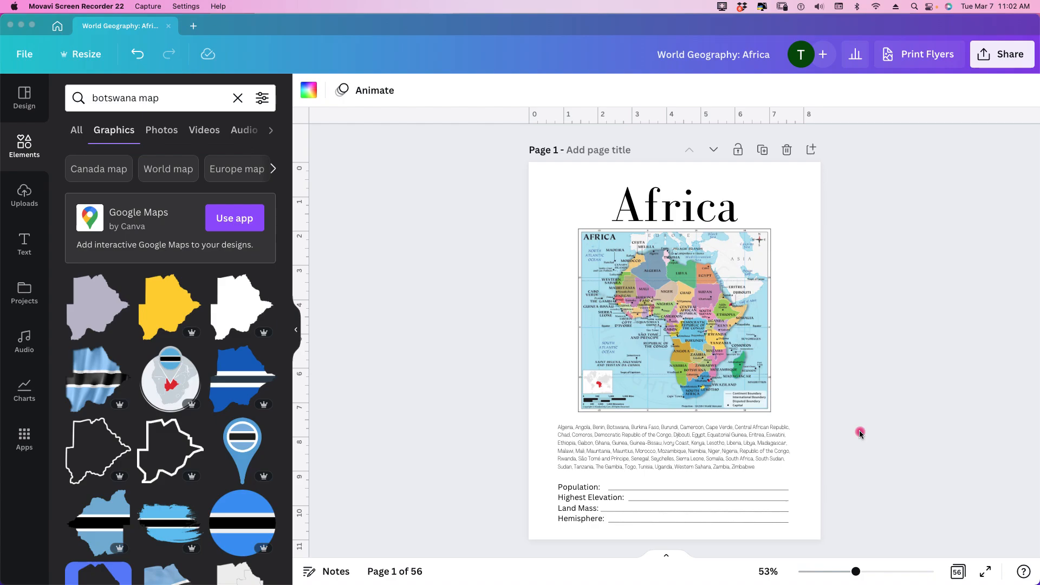
Step: Review the Africa overview page, including its map, country list and fill-in fields for population, highest elevation, land mass and hemisphere
scroll(860, 433, "down", 3)
scroll(861, 433, "up", 1)
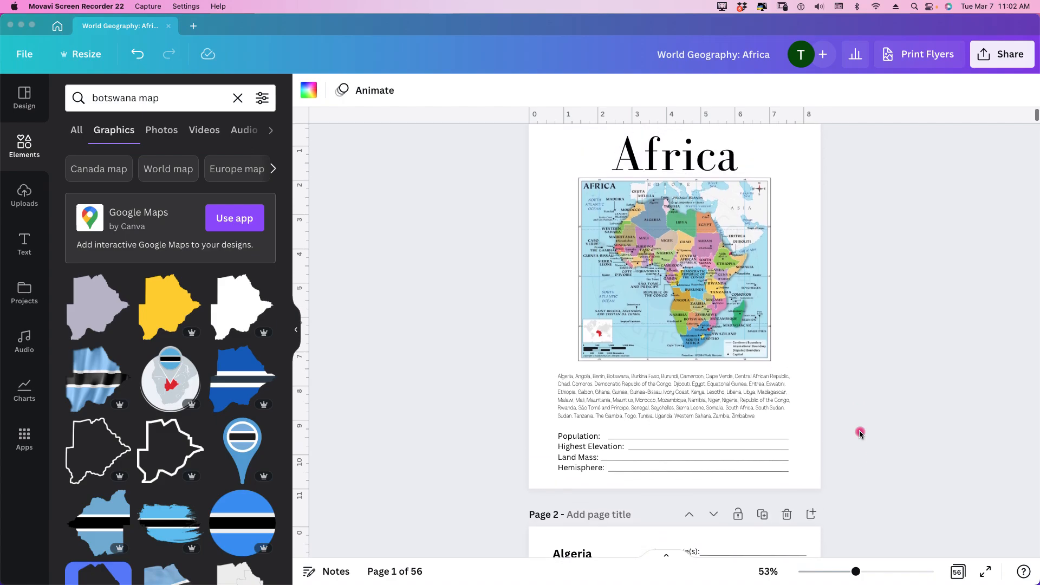
scroll(860, 433, "up", 1)
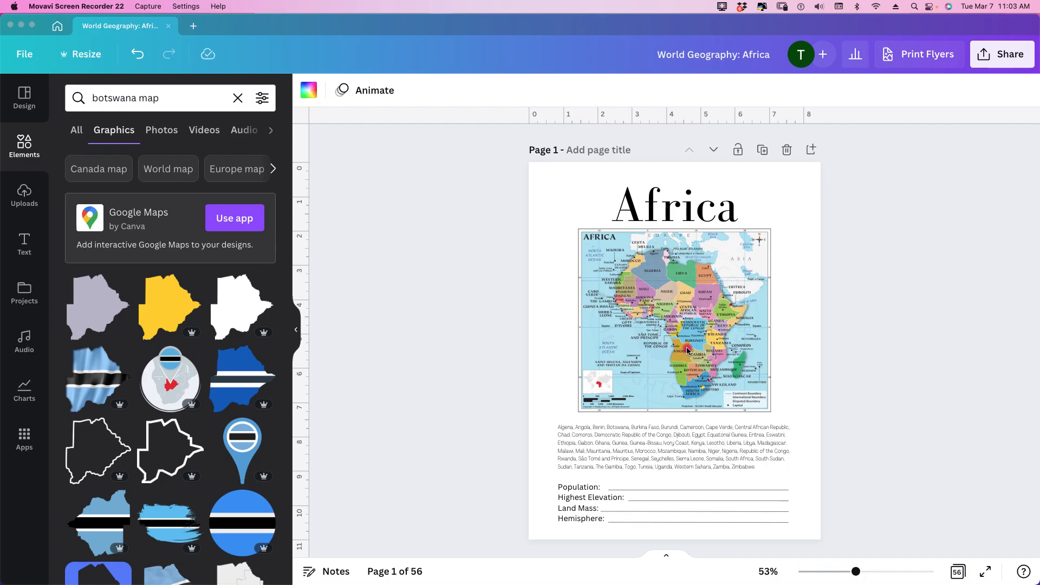
scroll(687, 351, "down", 3)
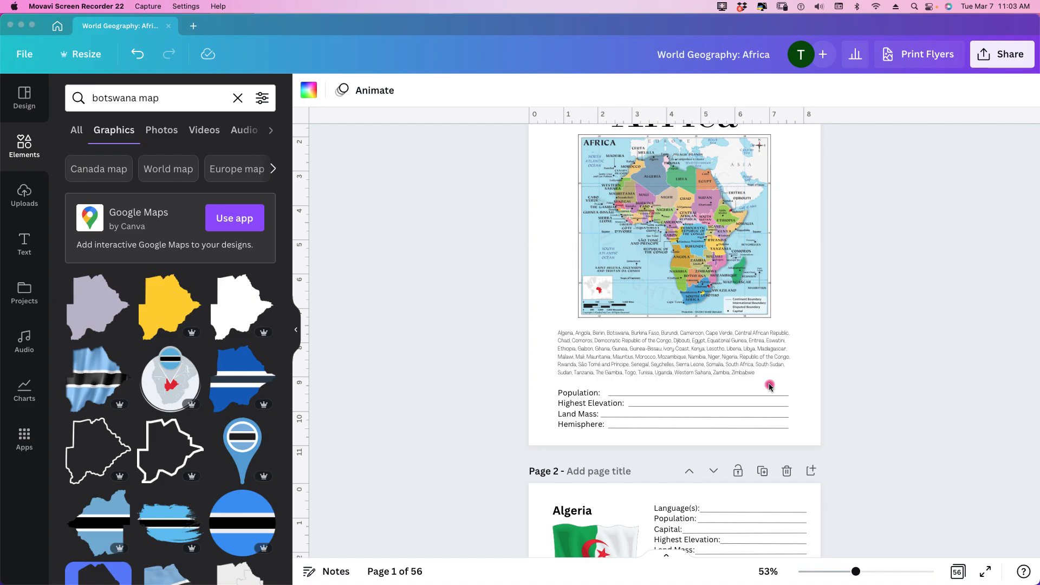
scroll(770, 386, "down", 2)
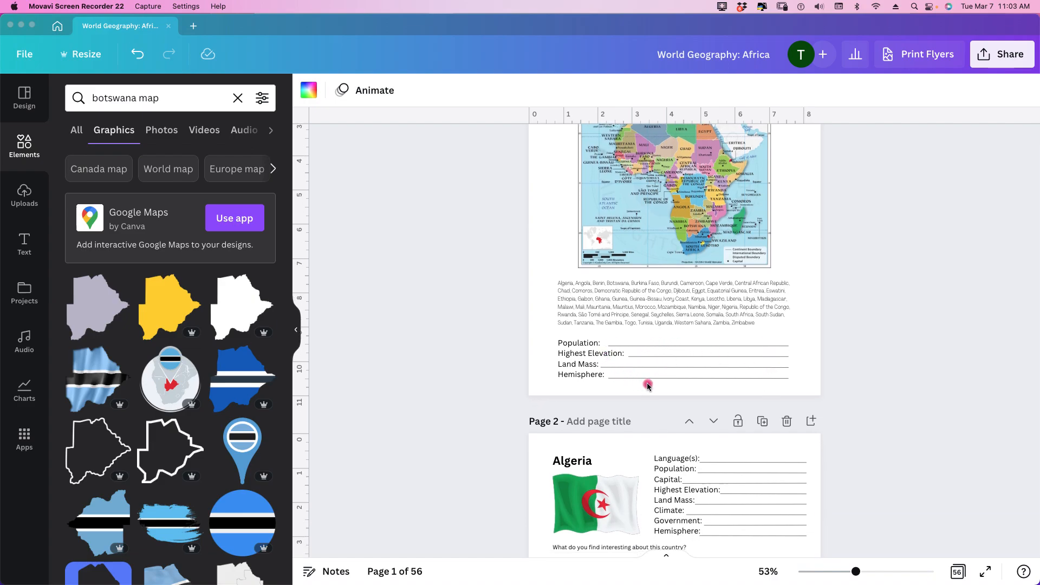
left_click(587, 347)
left_click(695, 362)
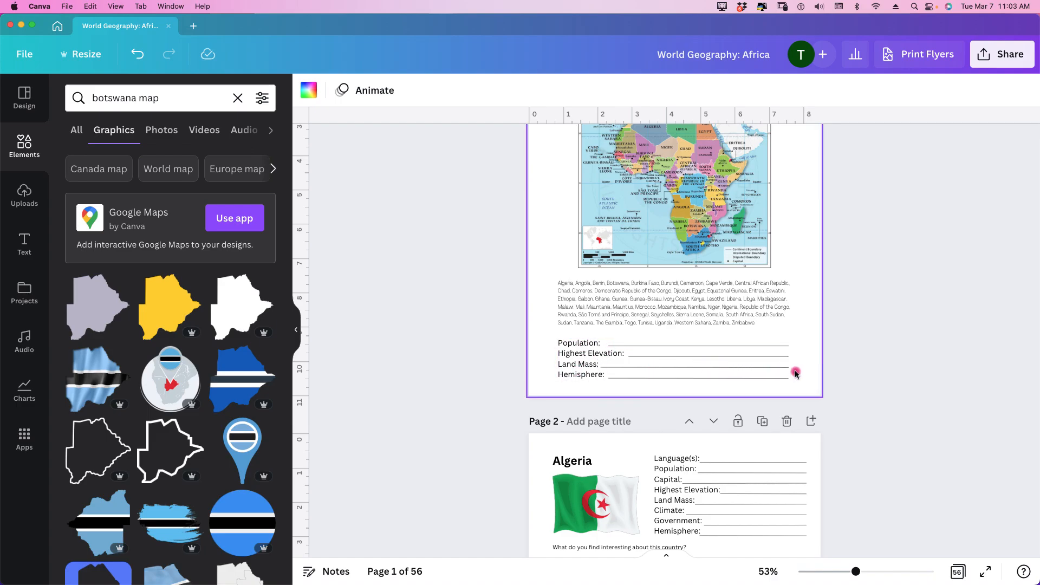
left_click(899, 374)
Step: Review the Algeria, Angola, Benin and Botswana worksheet pages, comparing their flags, answer lines and country outline maps
scroll(899, 374, "down", 10)
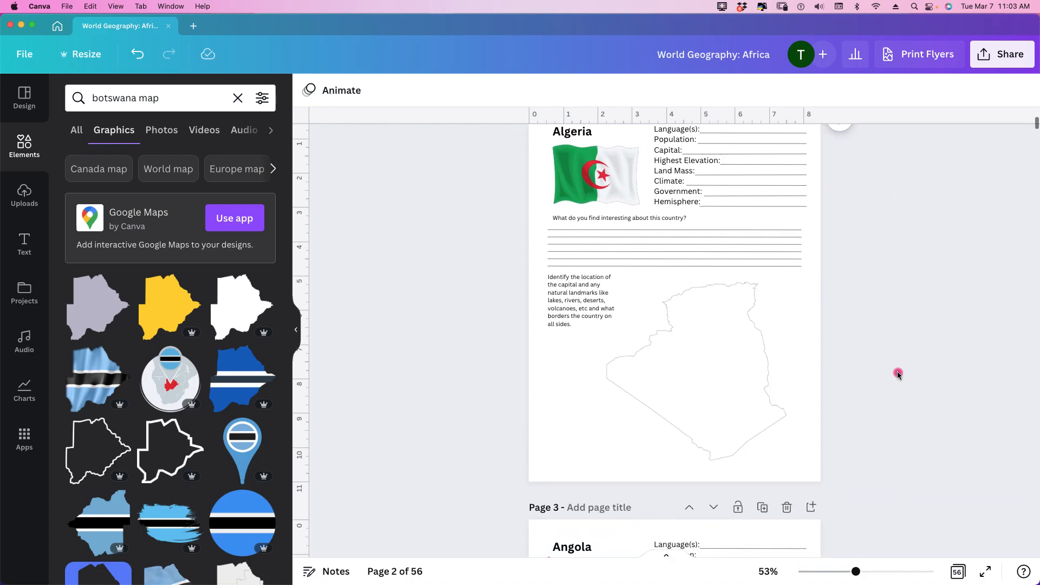
scroll(898, 374, "up", 1)
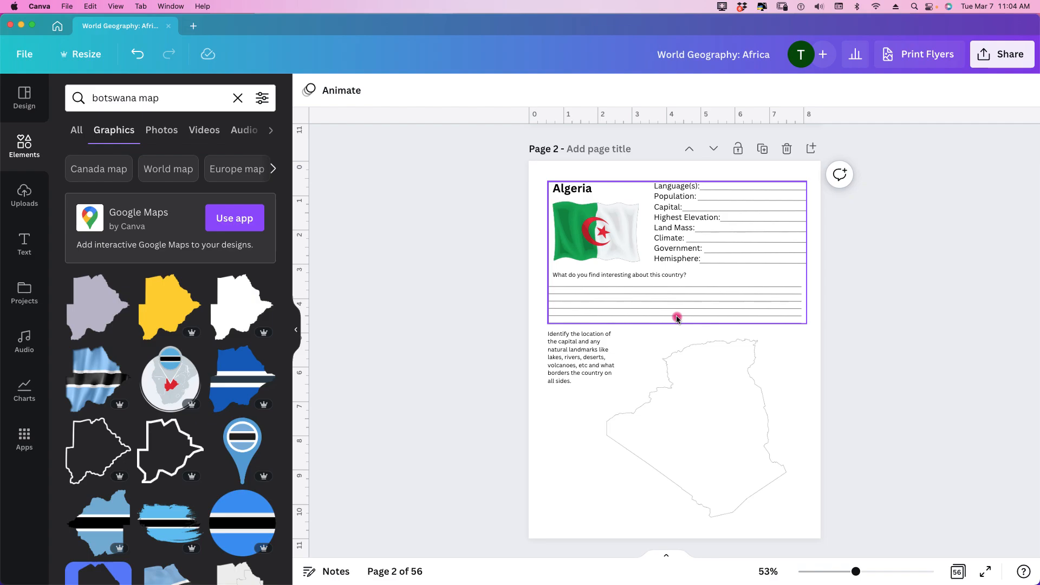
scroll(677, 319, "down", 3)
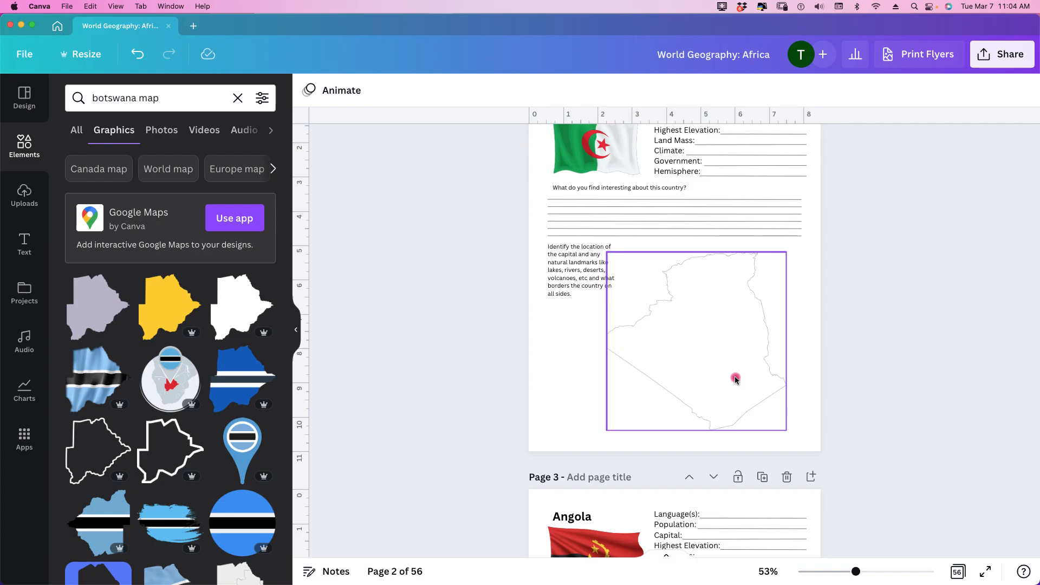
scroll(734, 376, "down", 10)
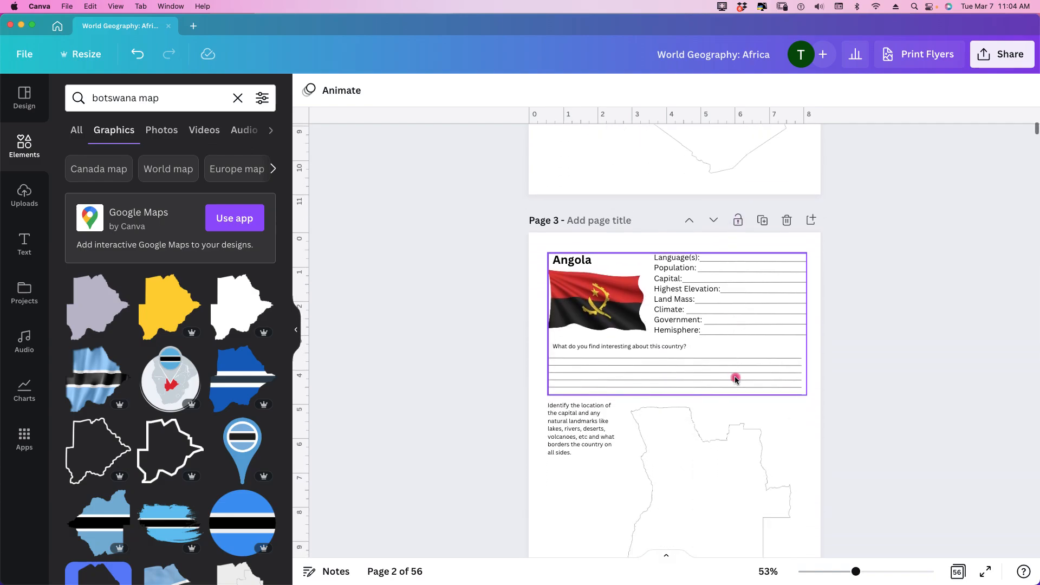
scroll(734, 376, "down", 10)
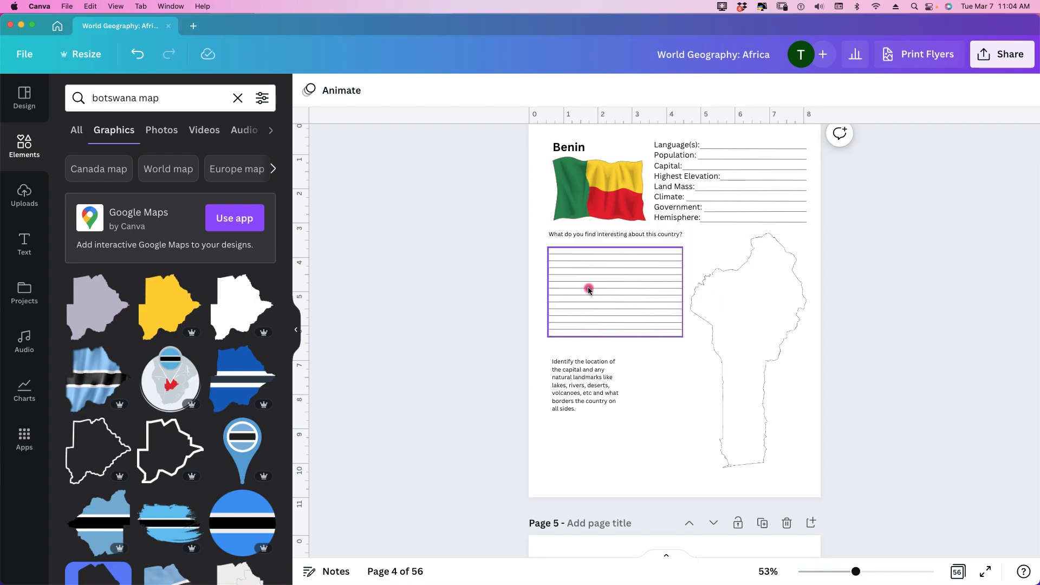
scroll(737, 319, "down", 7)
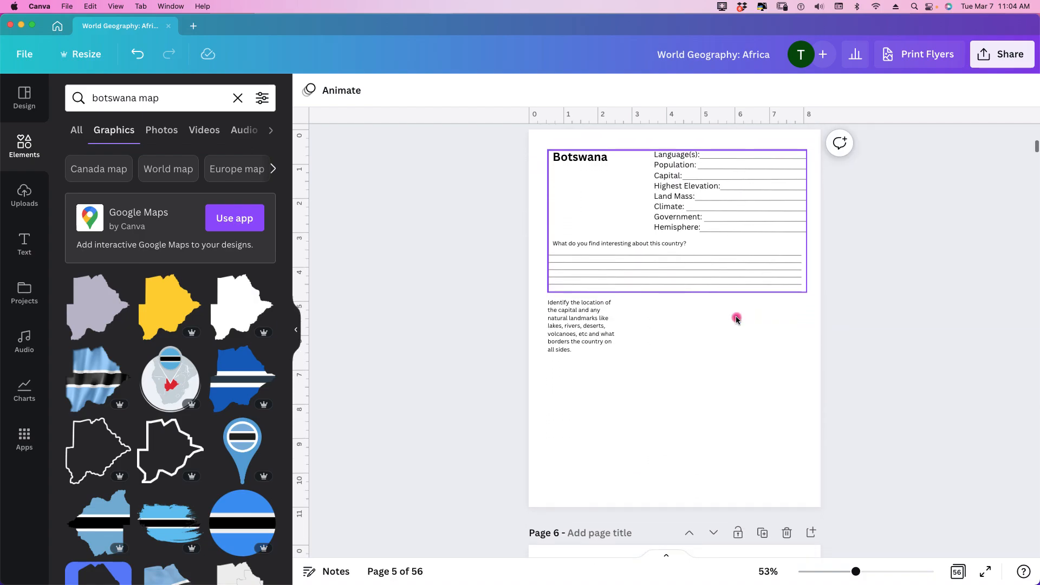
scroll(736, 319, "up", 5)
scroll(726, 315, "up", 3)
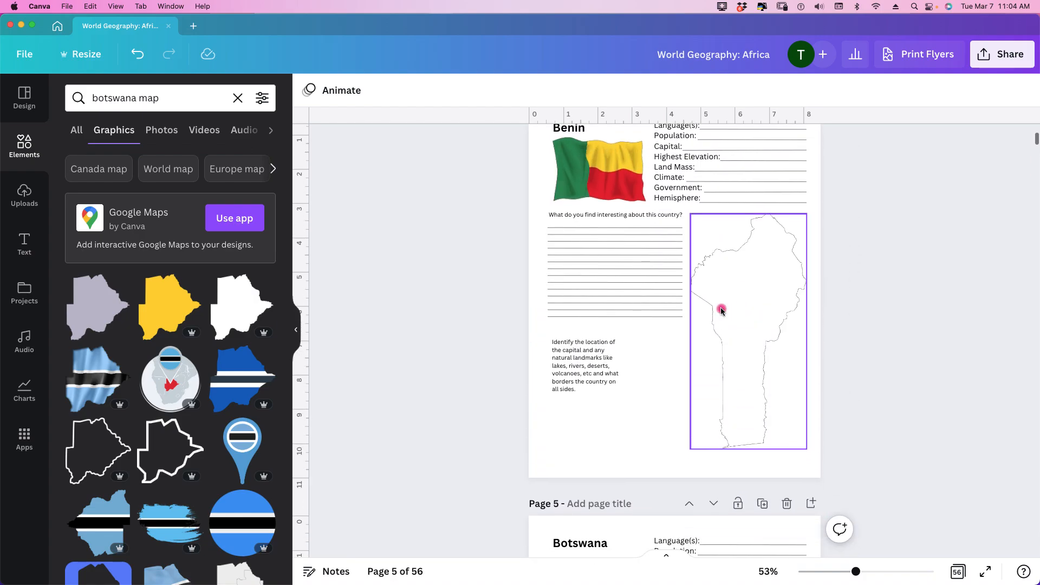
scroll(600, 184, "down", 3)
scroll(606, 200, "up", 5)
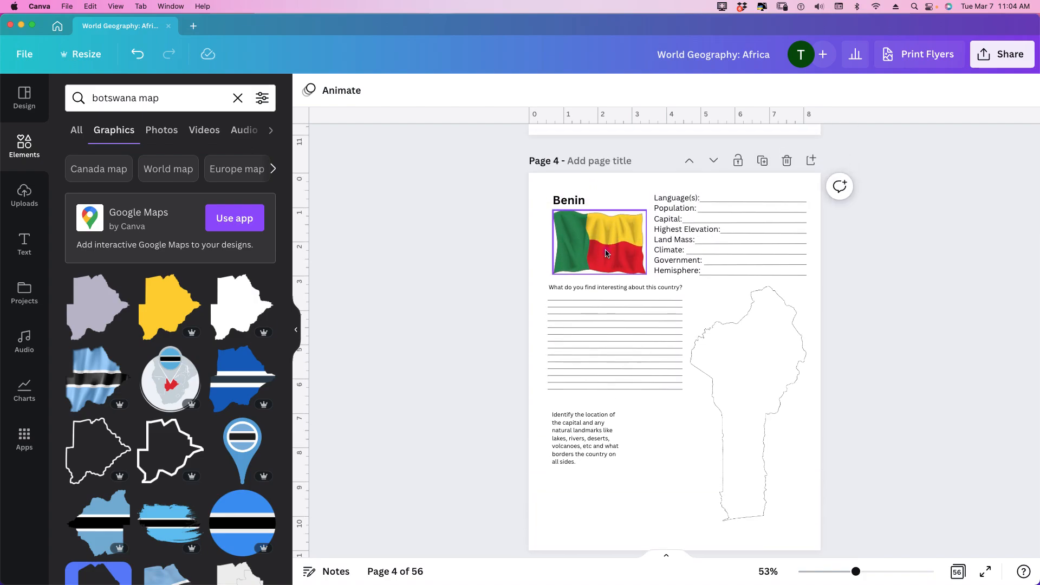
scroll(750, 313, "down", 4)
scroll(750, 313, "down", 1)
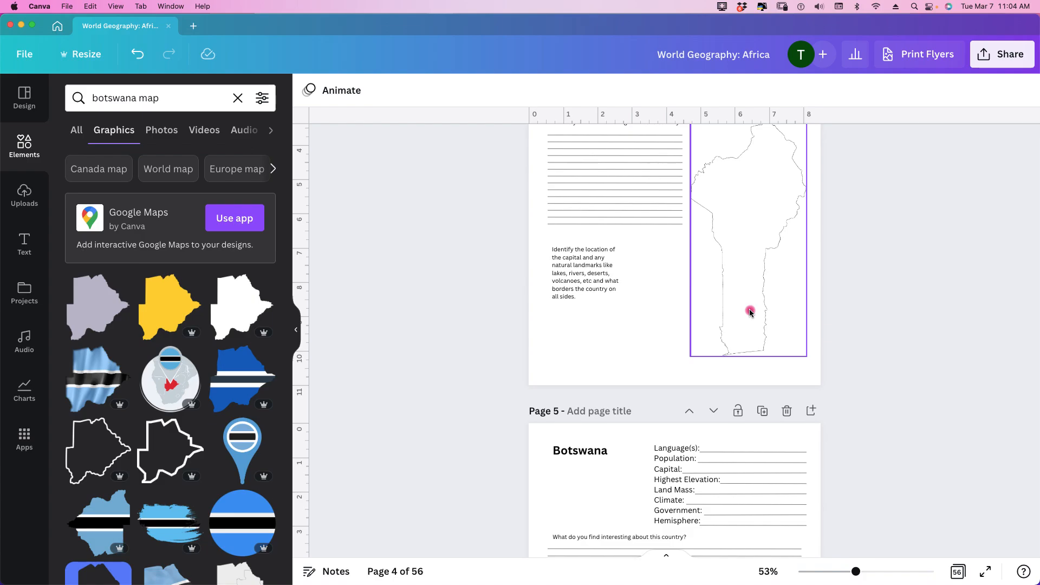
scroll(749, 313, "down", 5)
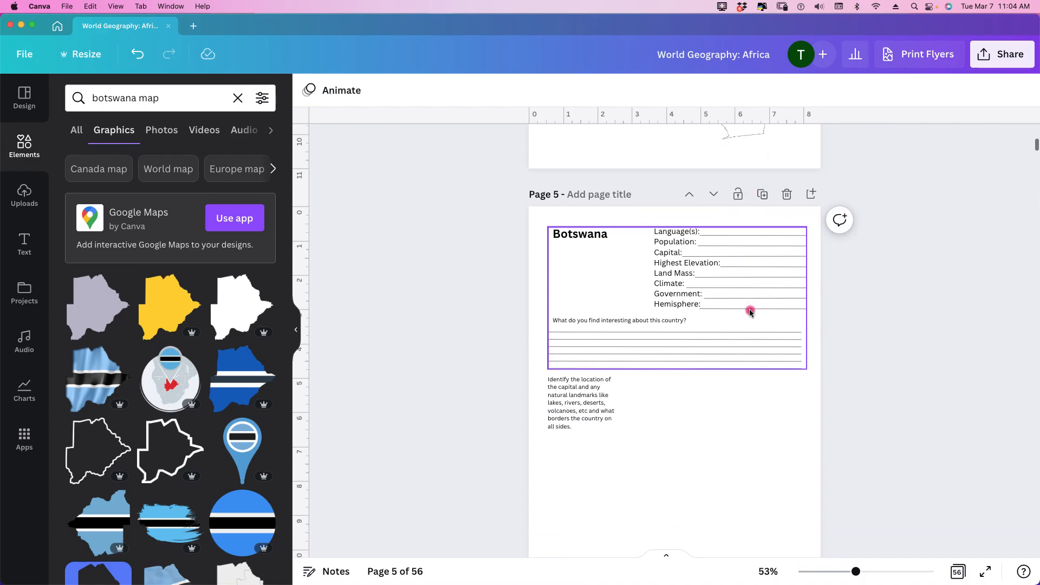
scroll(750, 312, "down", 2)
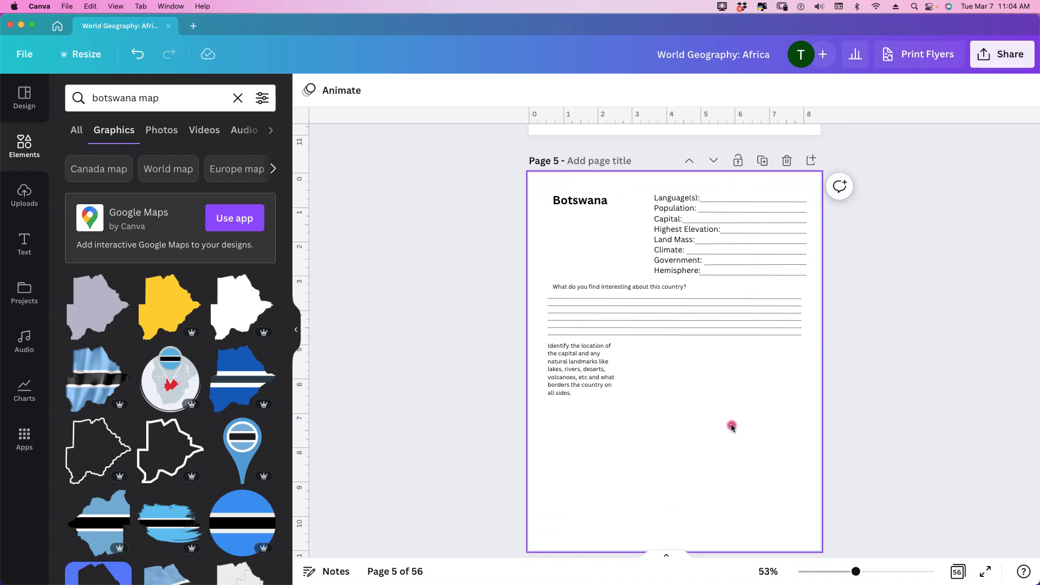
Step: Group the Botswana page's country fact block with the landmark instruction text below it
left_click_drag(768, 396, 554, 264)
left_click(786, 424)
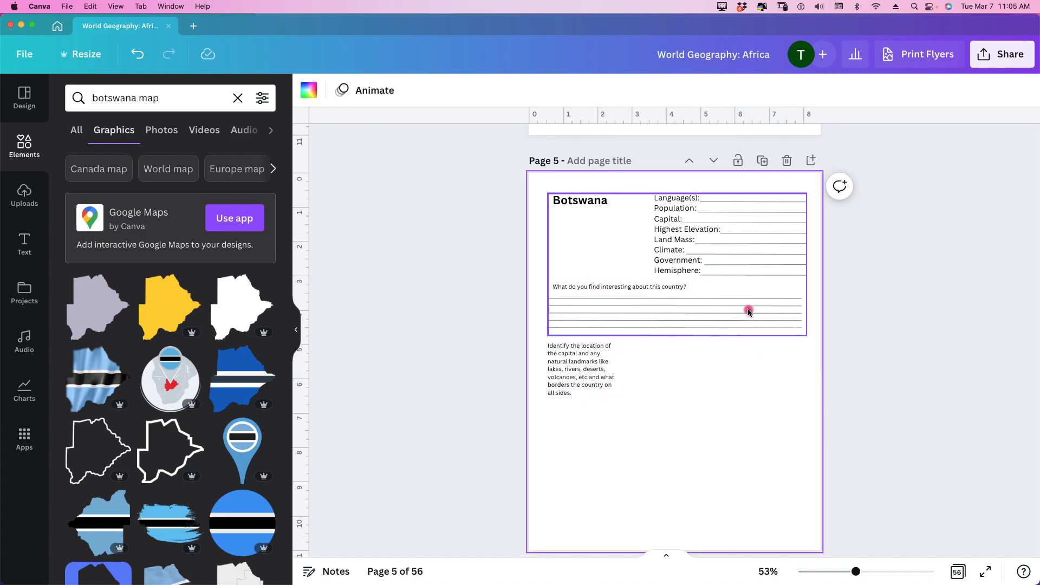
left_click(748, 312)
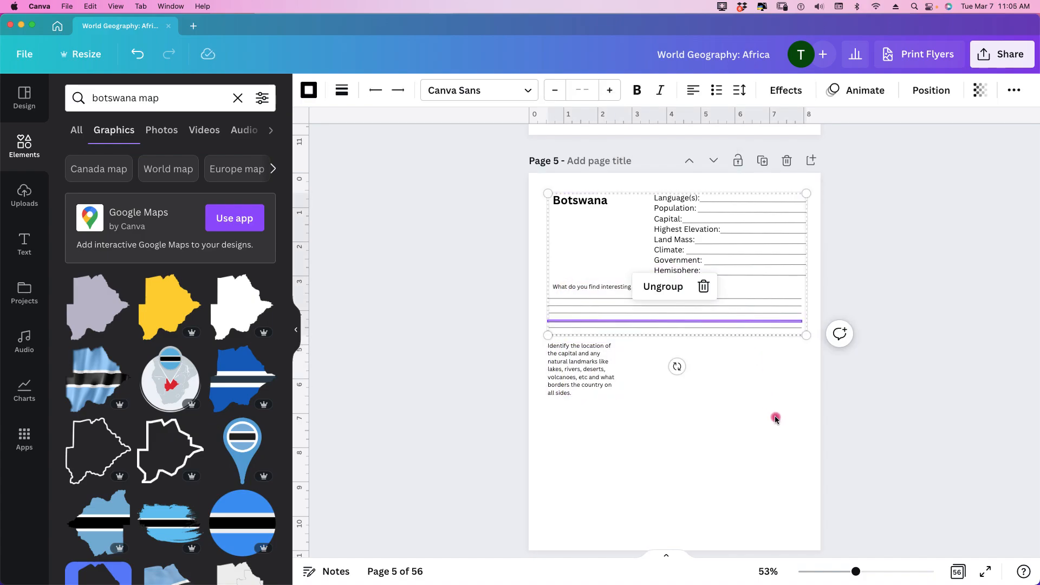
left_click(774, 418)
left_click(594, 387)
left_click_drag(756, 402, 567, 278)
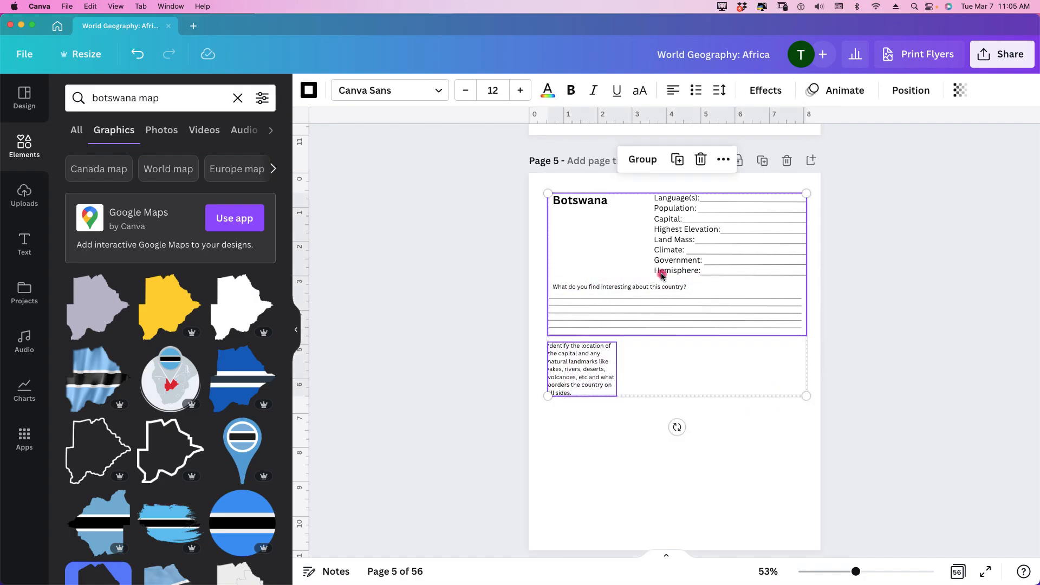
left_click(645, 160)
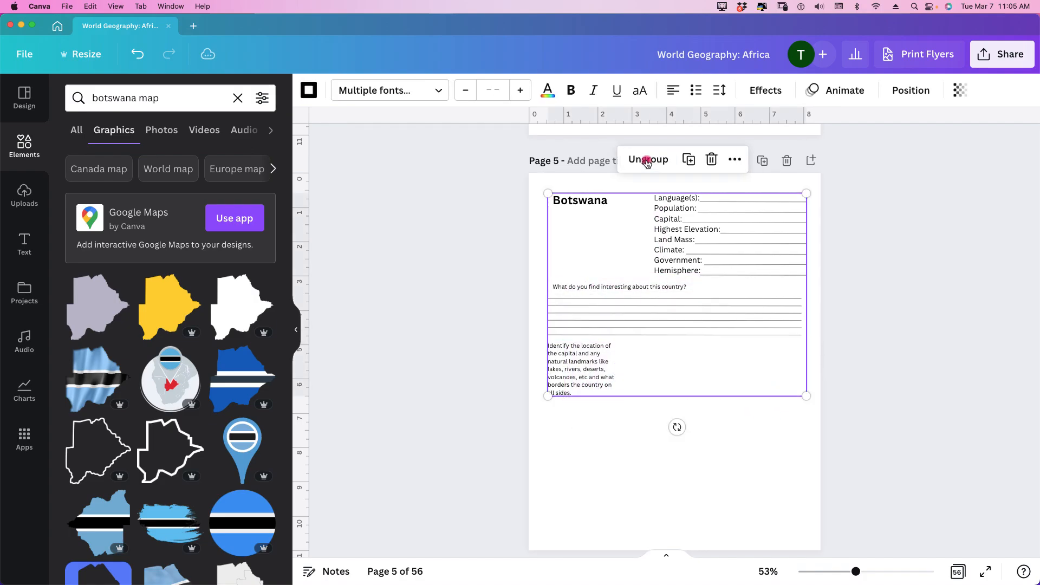
left_click(611, 455)
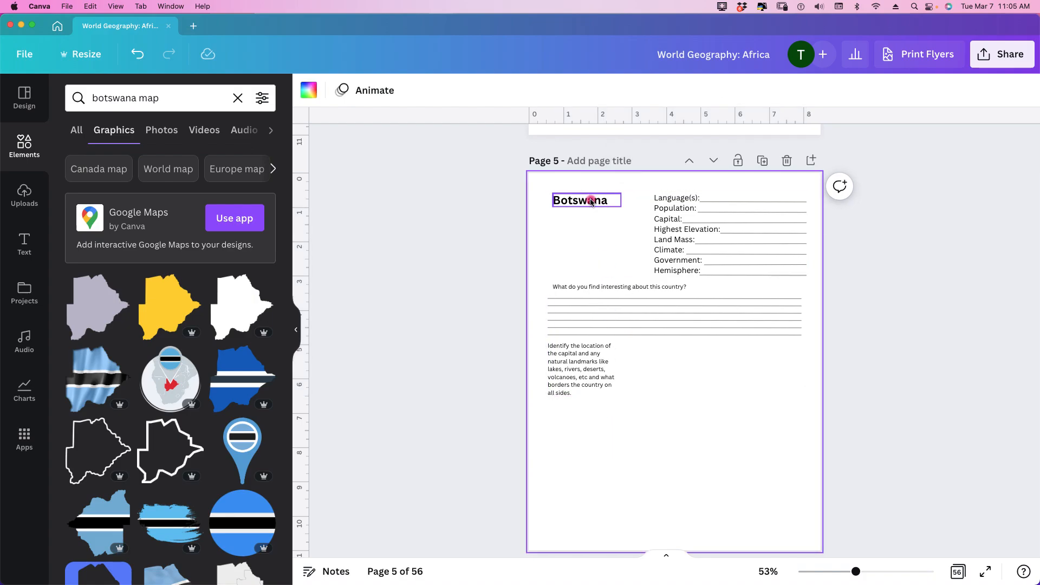
left_click(689, 298)
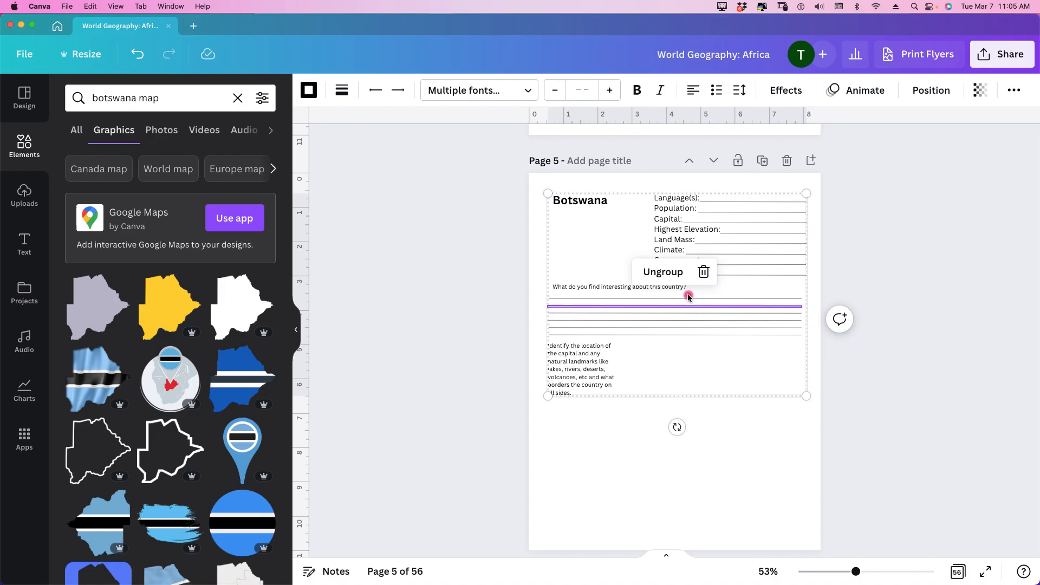
left_click(617, 427)
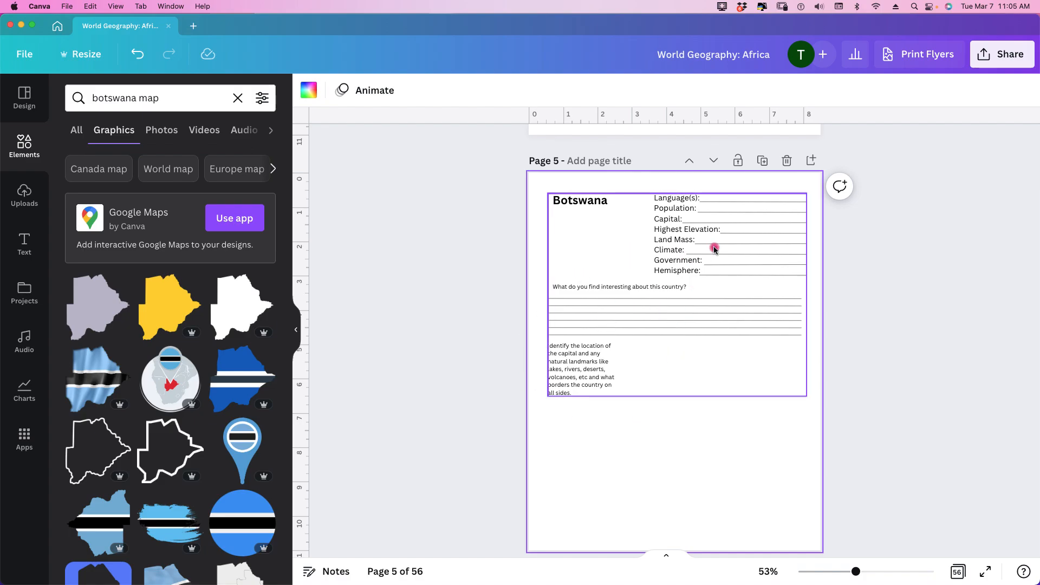
Step: Duplicate the Botswana page, select the country title on the copy, and delete the duplicate page
left_click(766, 163)
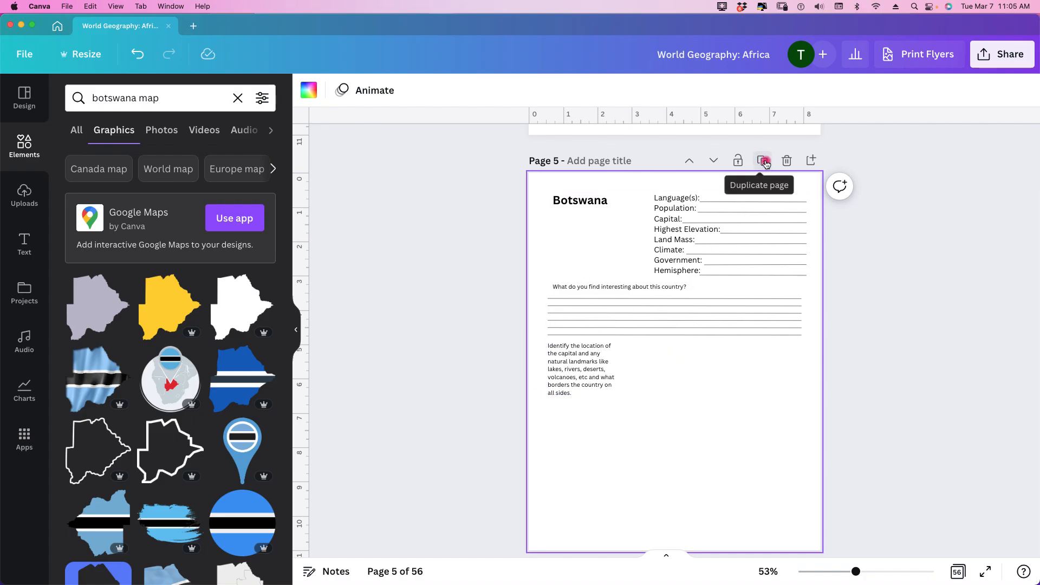
scroll(767, 164, "down", 3)
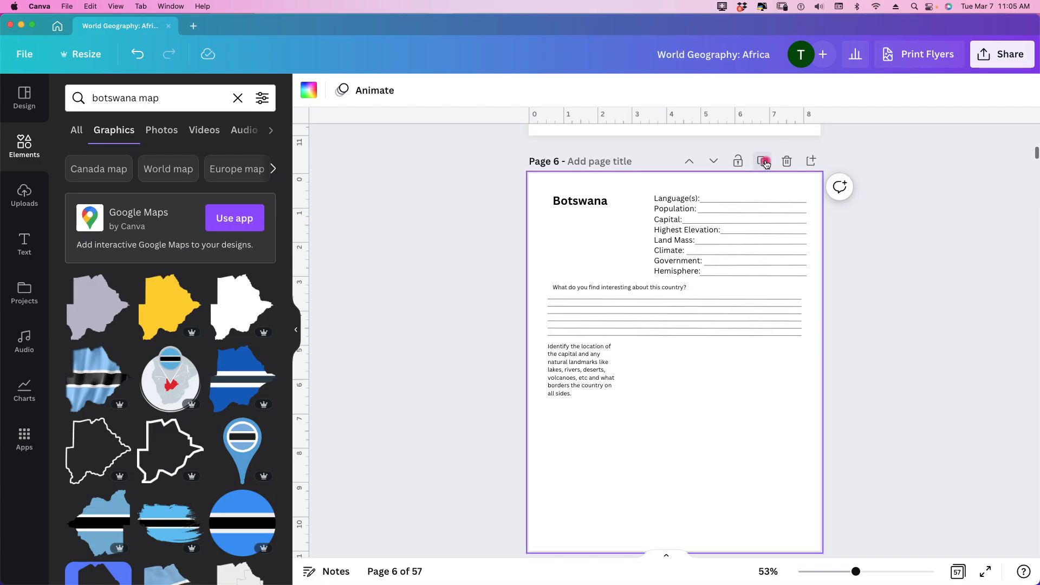
left_click(588, 203)
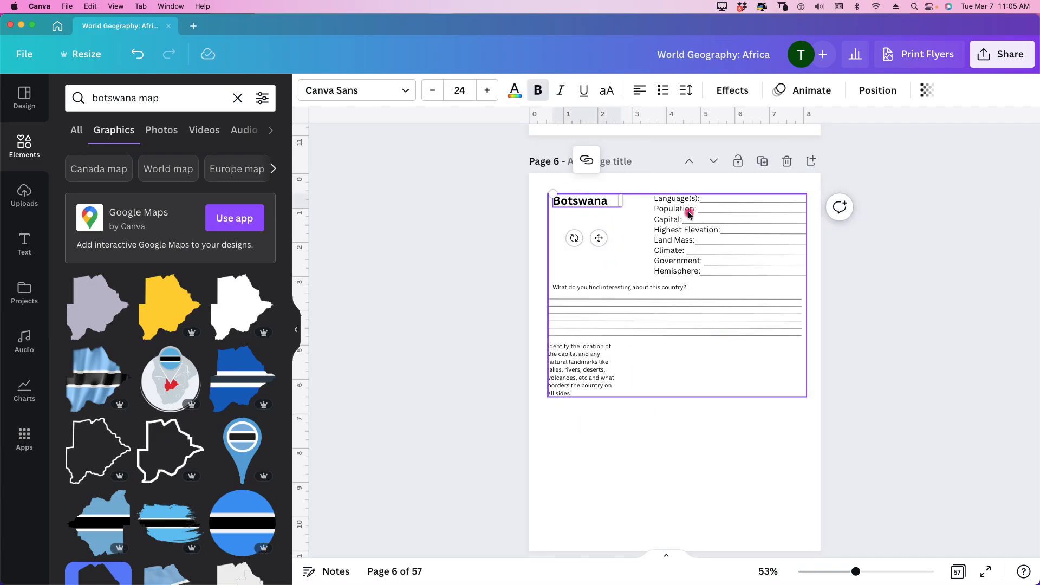
left_click(680, 449)
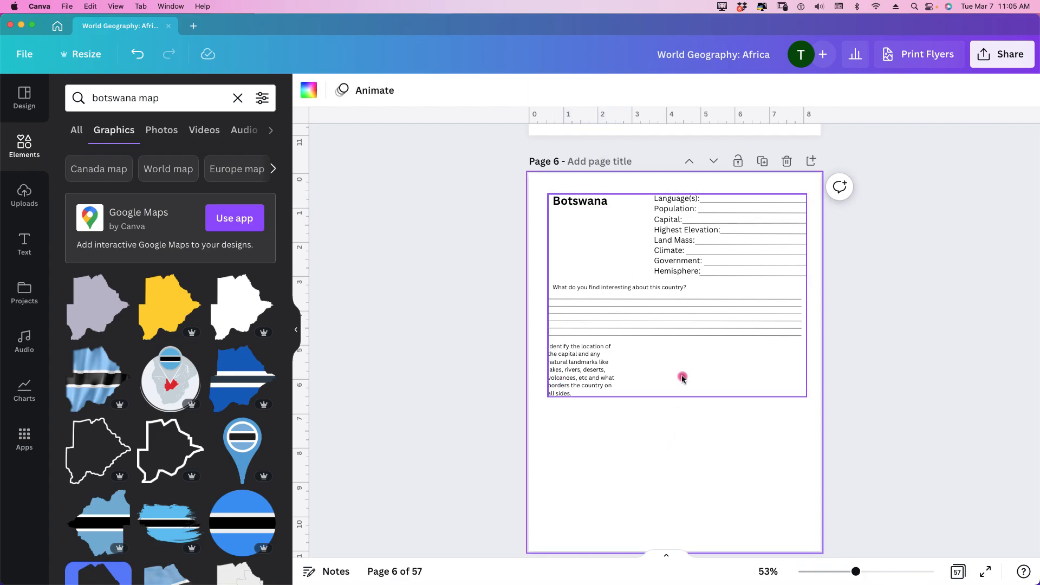
left_click(787, 162)
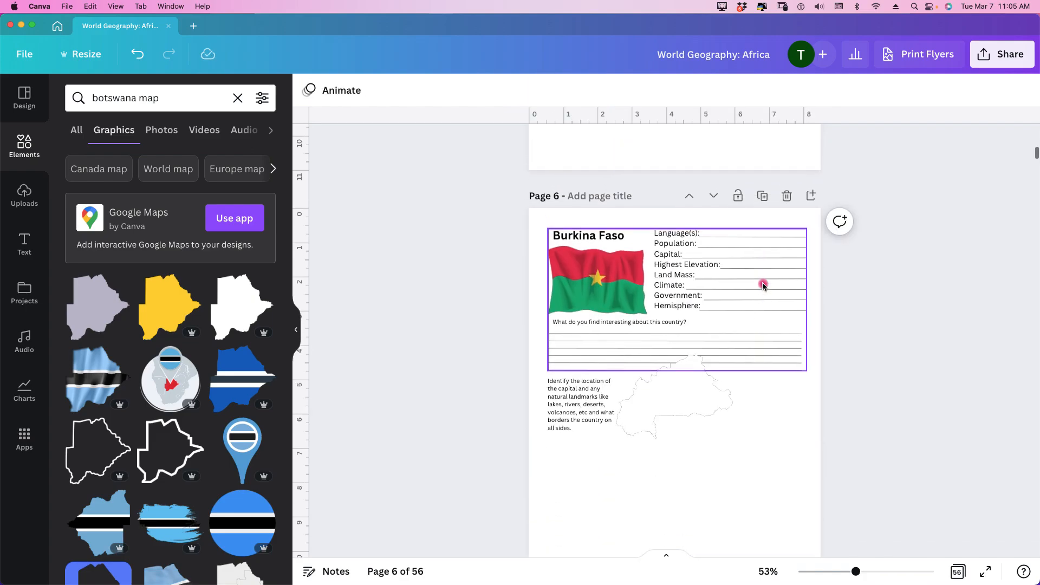
Step: Add the solid grey-lavender Botswana map graphic to the Botswana page
scroll(762, 282, "up", 5)
scroll(763, 286, "up", 3)
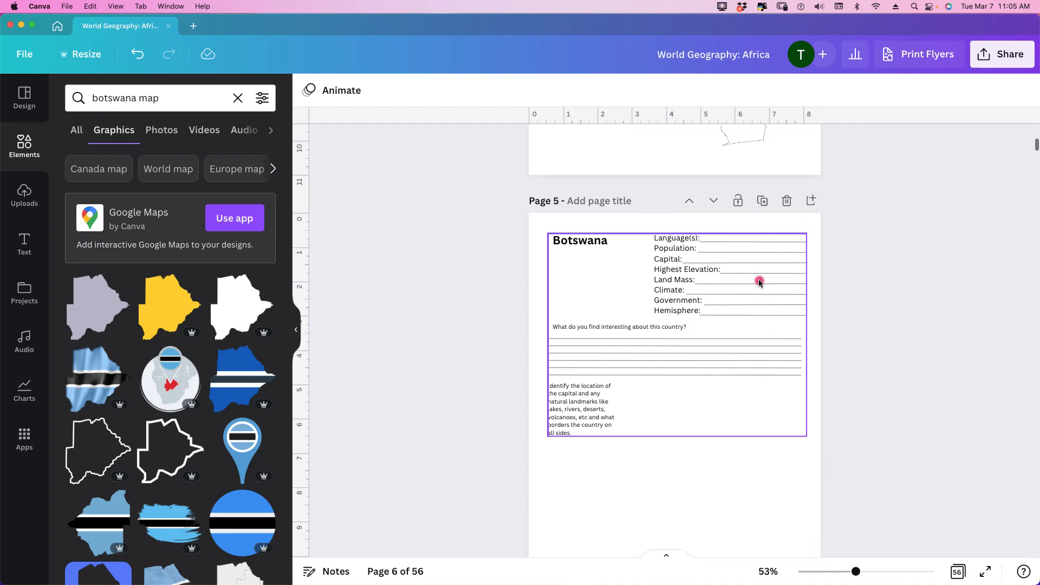
scroll(759, 281, "down", 2)
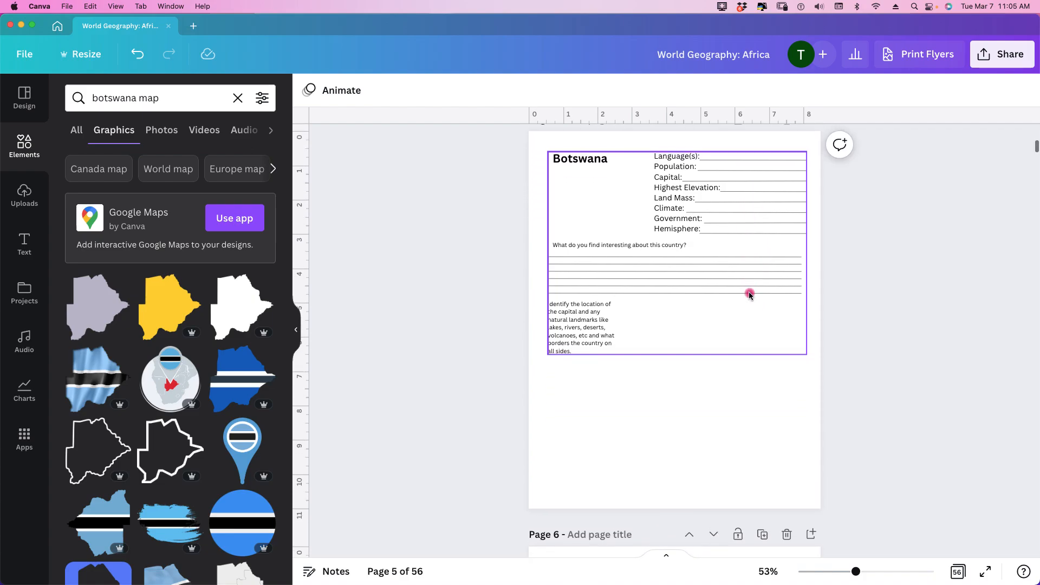
left_click(691, 386)
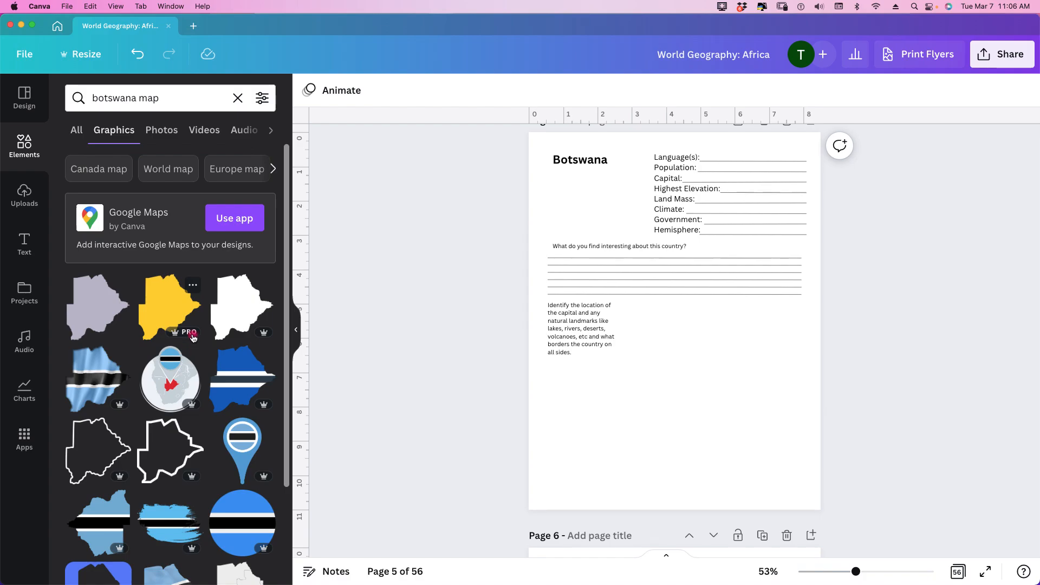
left_click(88, 314)
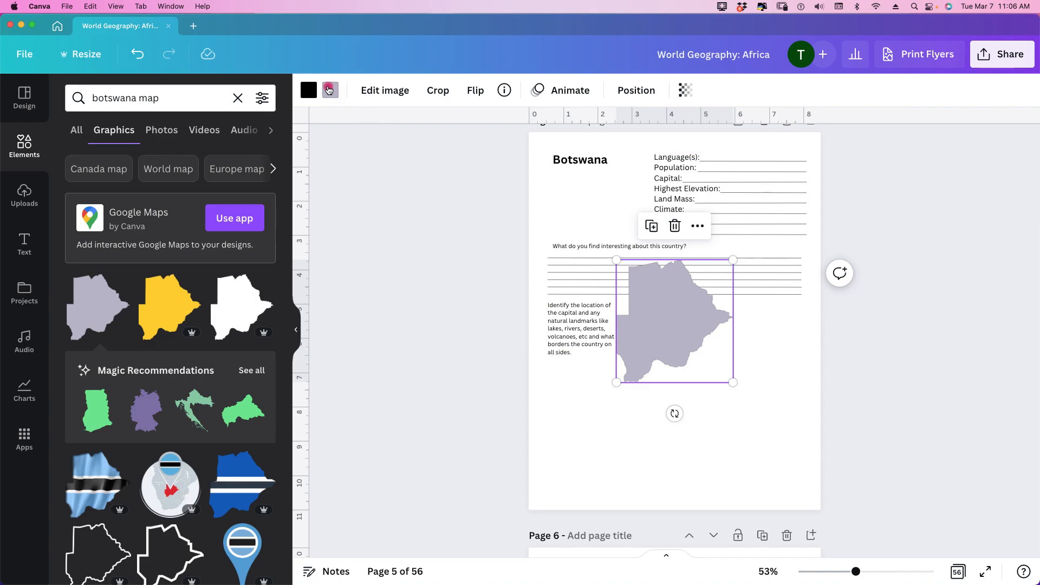
Step: Recolor the Botswana map's fill white and move it into the blank area to the right of the landmark instructions
left_click(328, 91)
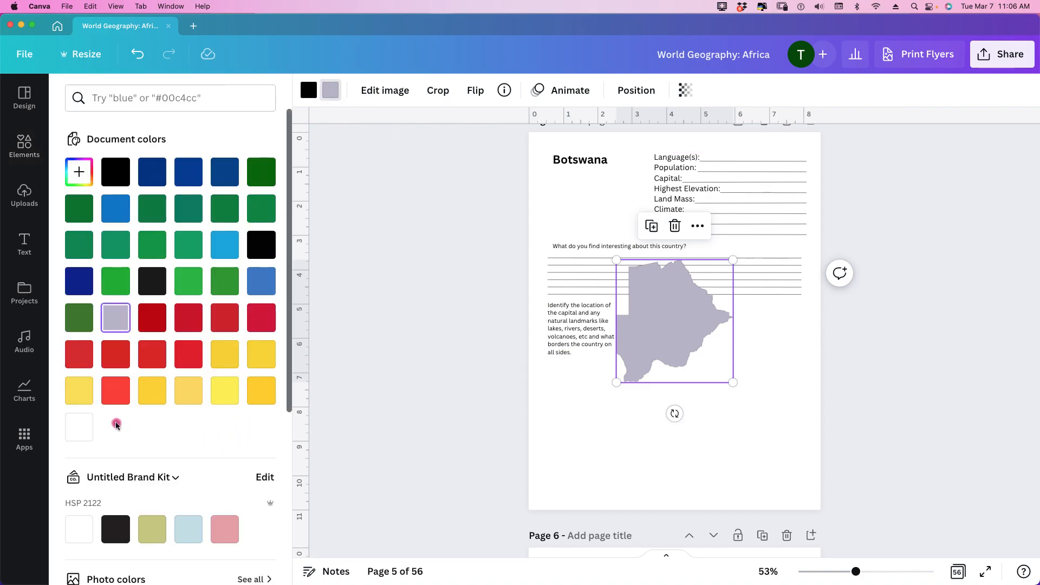
left_click(80, 432)
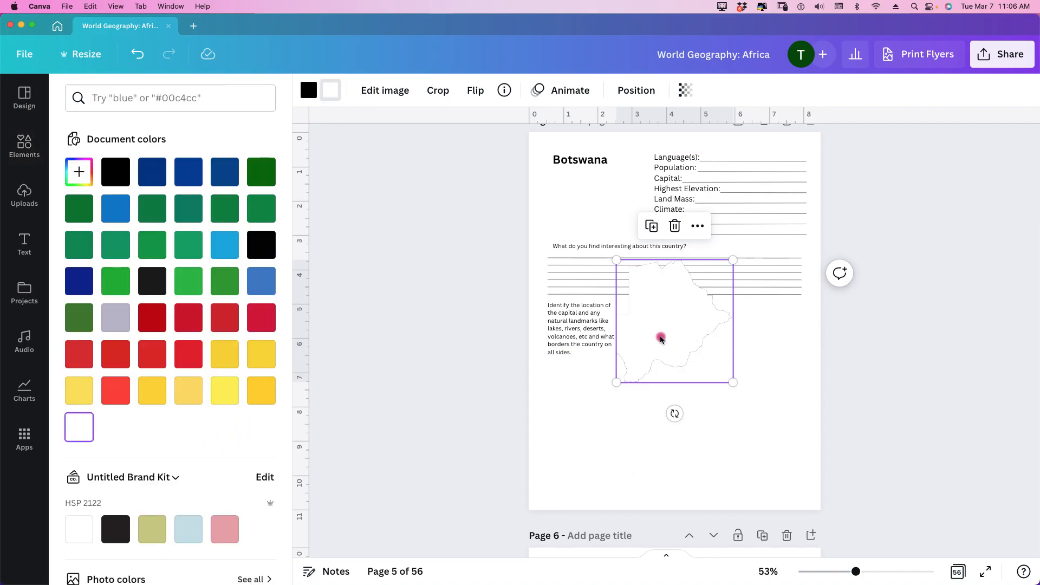
left_click_drag(660, 340, 725, 372)
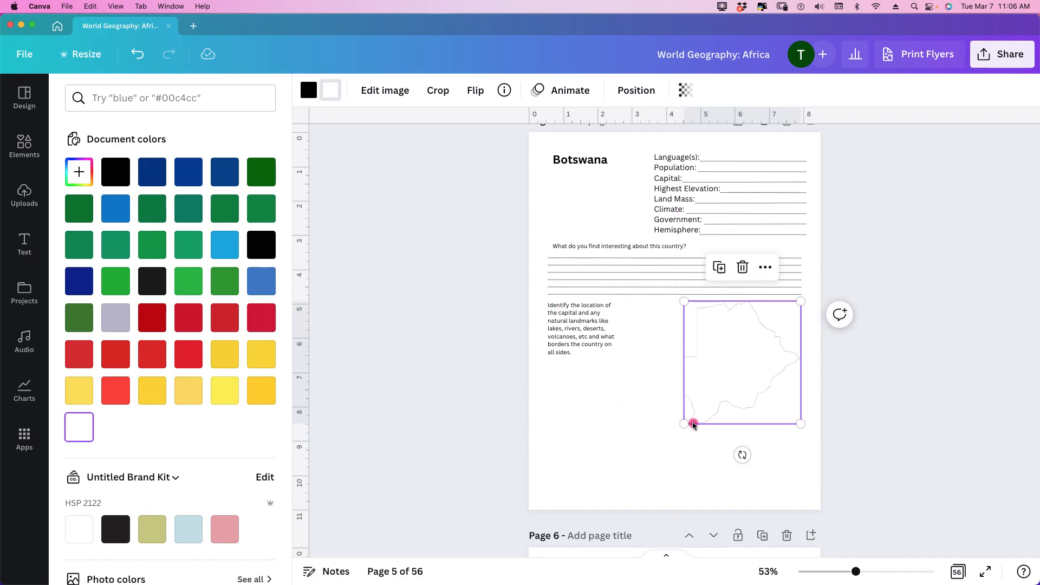
Step: Enlarge the Botswana outline map to fill the blank area beside and below the landmark instructions
left_click_drag(683, 426, 581, 473)
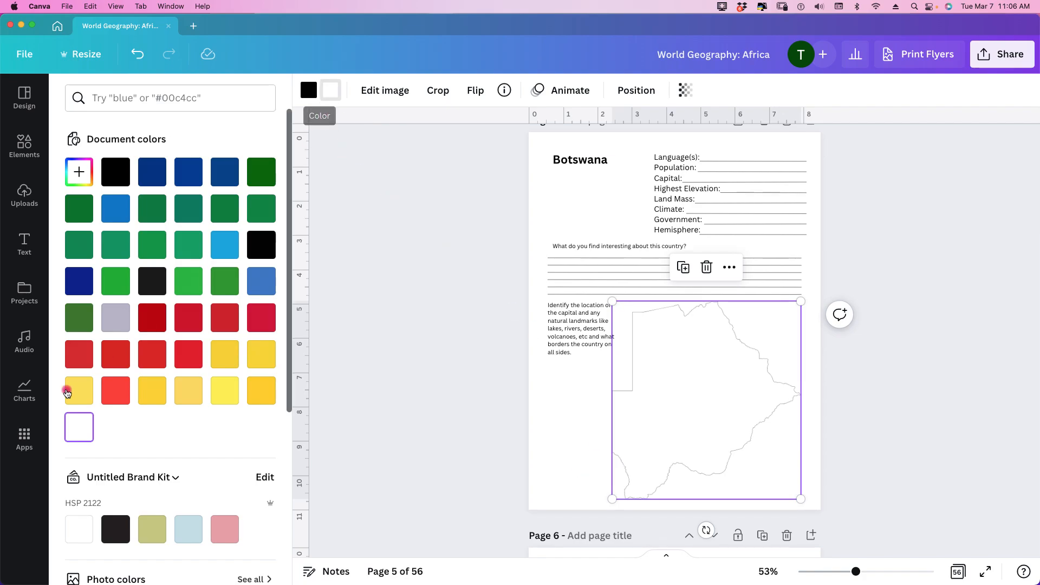
left_click(419, 440)
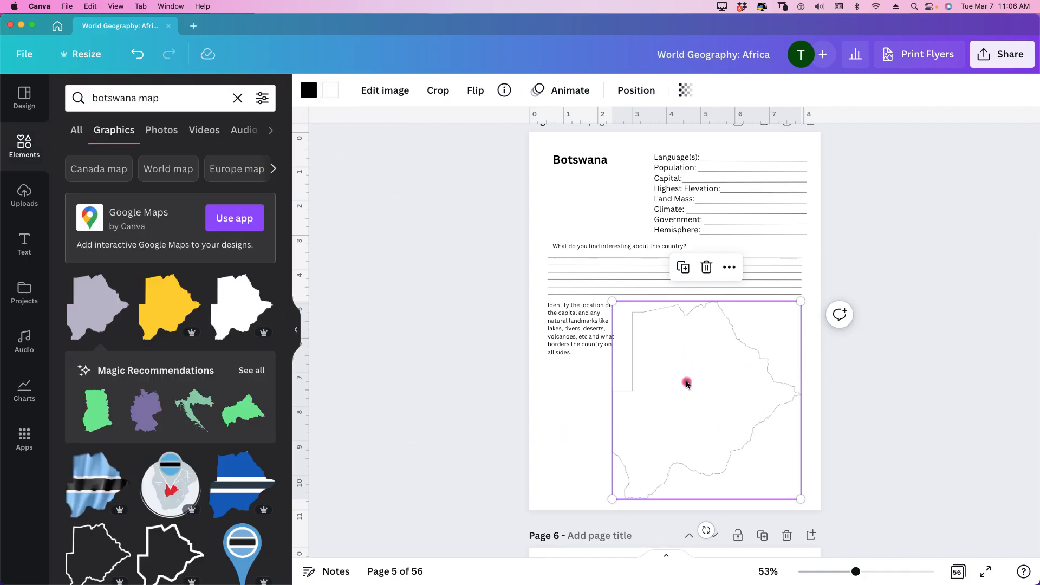
left_click(960, 436)
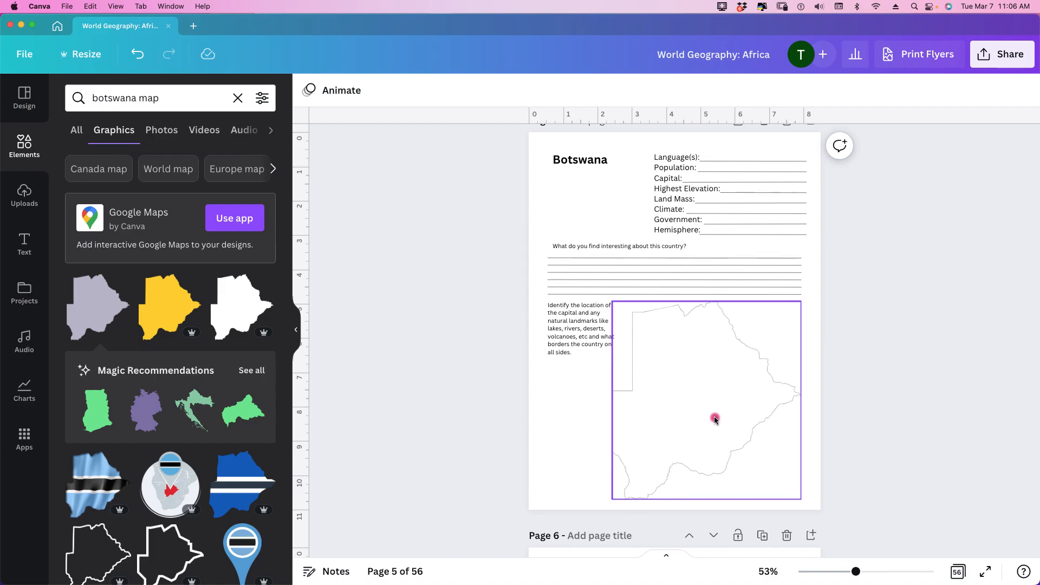
Step: Search the graphics for "botswana flag" and add the waving fabric-style flag to the Botswana page
double_click(151, 99)
type("flag")
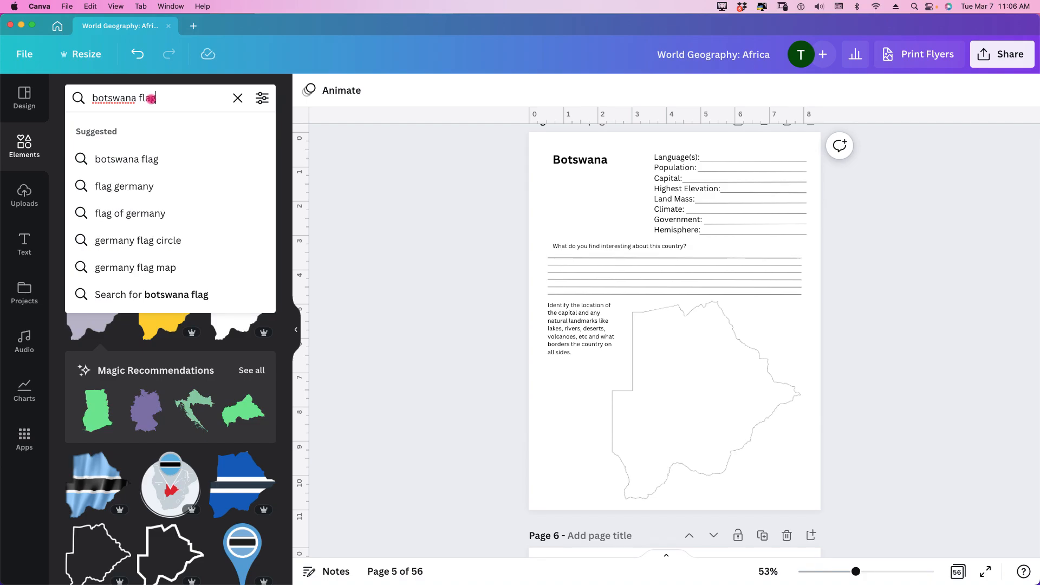
key("Return")
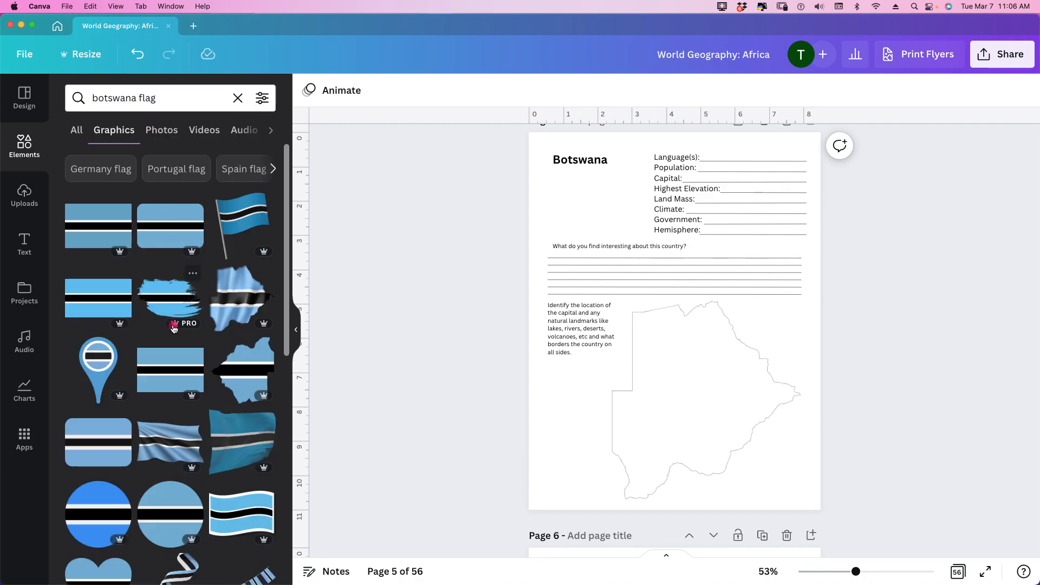
left_click(179, 449)
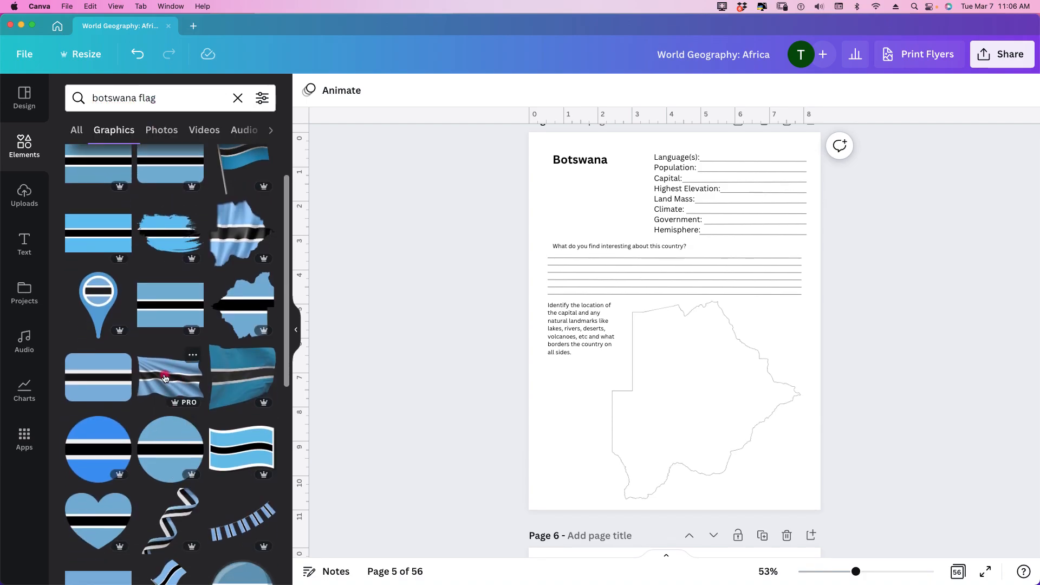
Step: Place the flag directly under the Botswana title and shrink it to fit beside the country fact block
left_click_drag(659, 309, 606, 212)
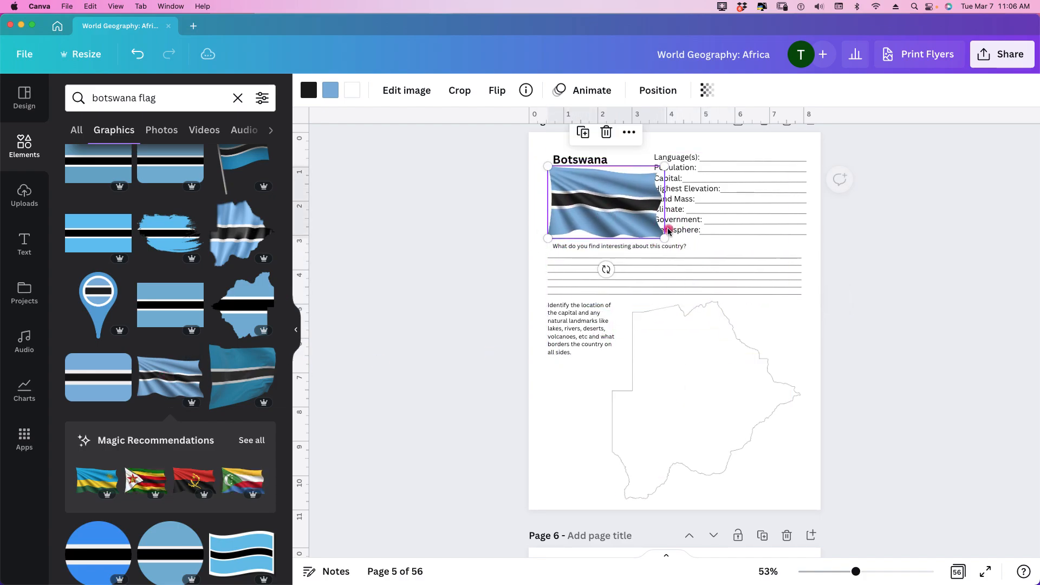
left_click_drag(663, 240, 647, 233)
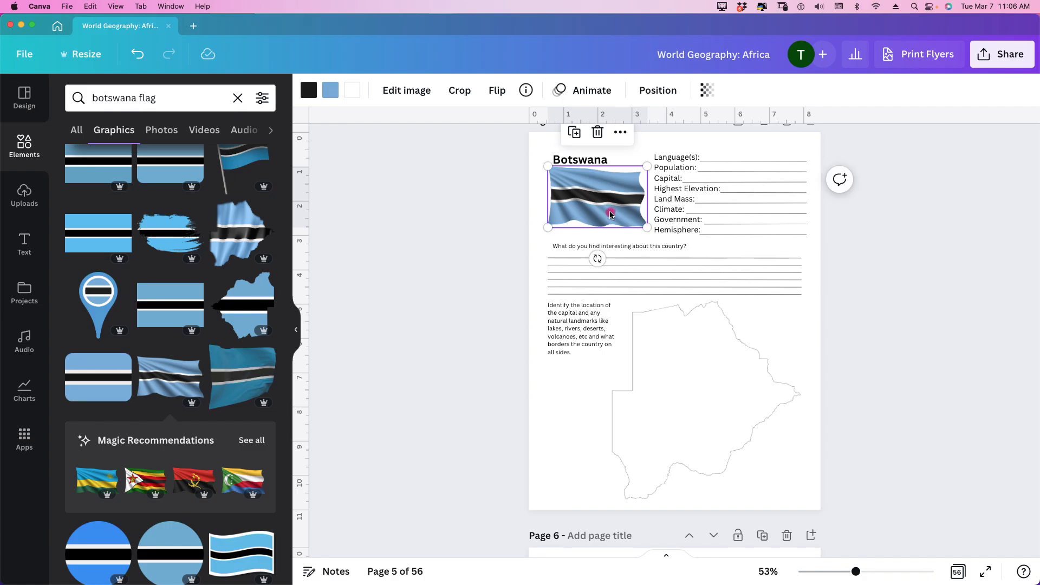
left_click(877, 277)
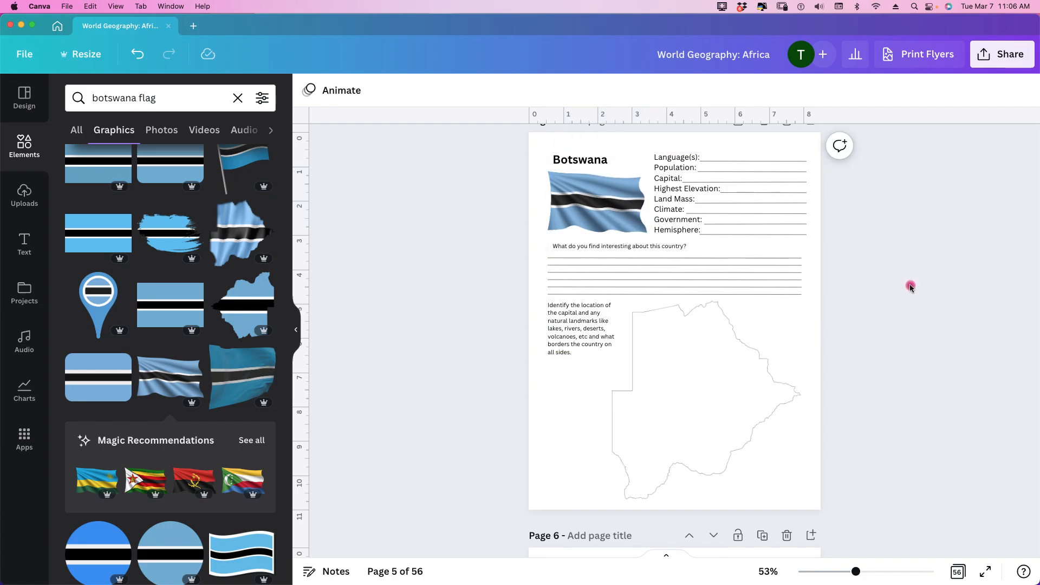
Step: Compare the Botswana page's flag, writing lines and map layout with the neighbouring country pages from Angola to Cameroon
scroll(910, 287, "up", 10)
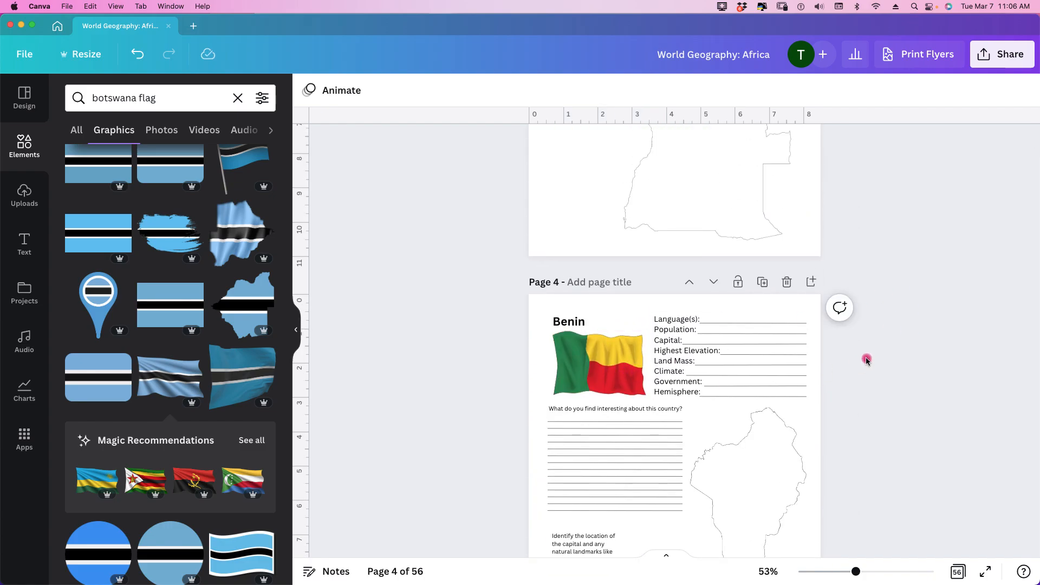
scroll(867, 360, "up", 8)
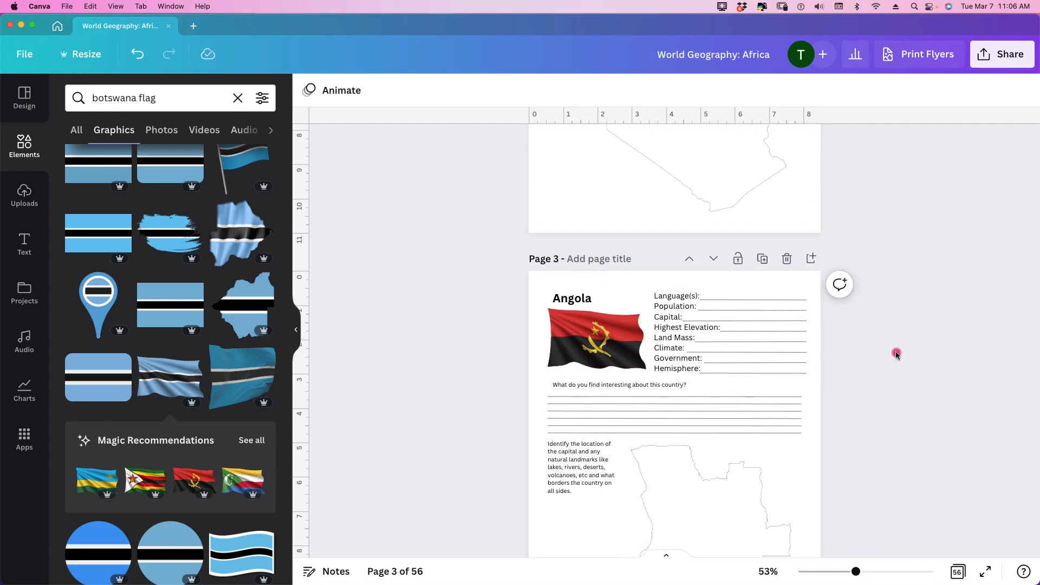
scroll(896, 354, "down", 15)
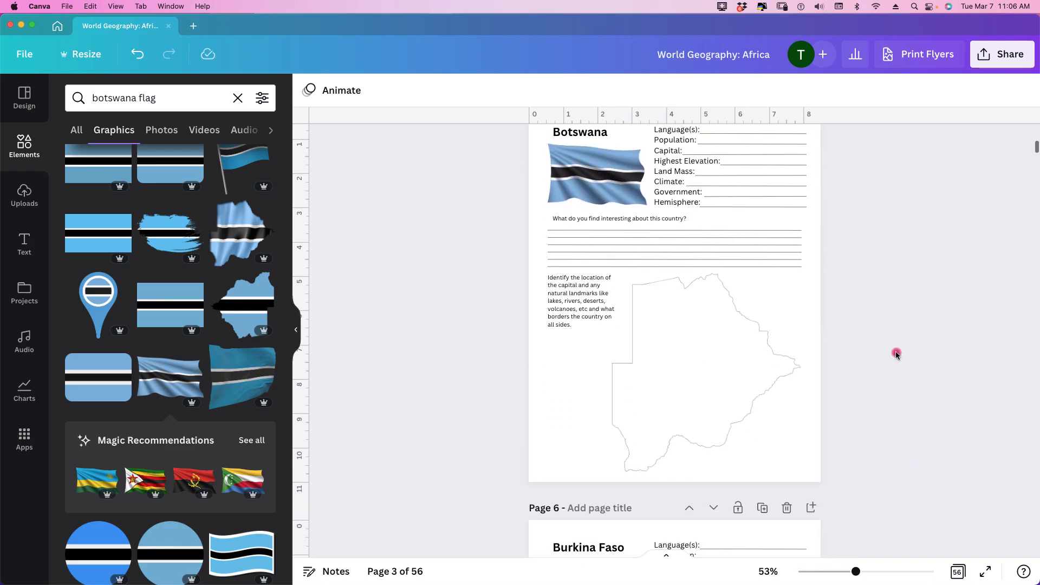
scroll(896, 355, "down", 5)
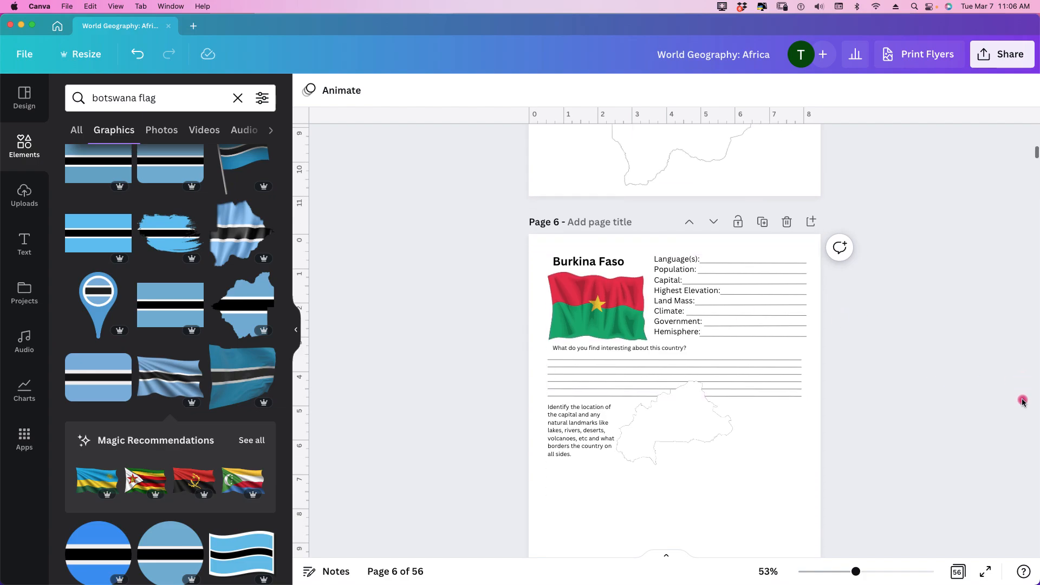
scroll(1023, 401, "down", 5)
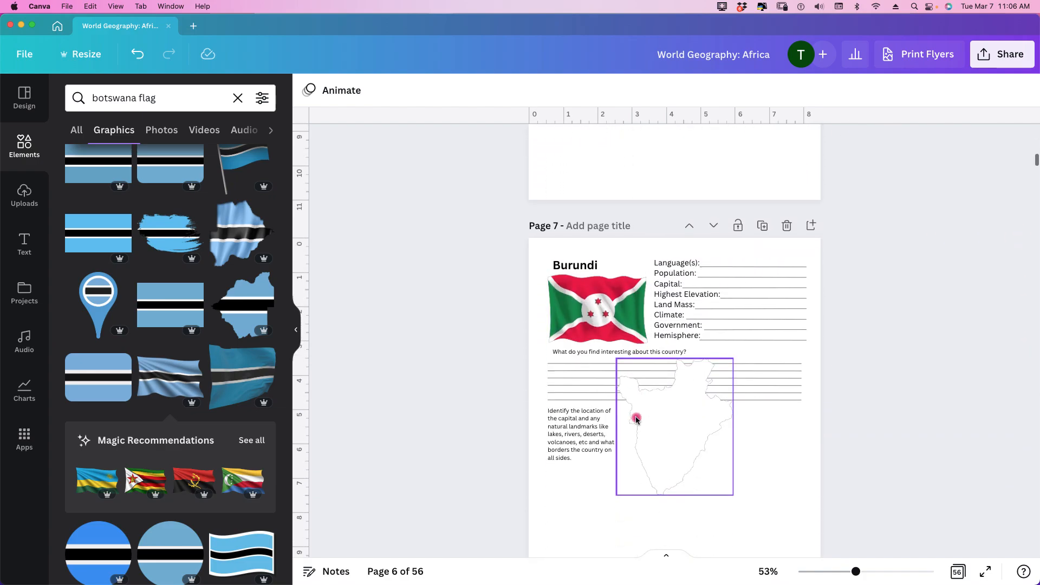
scroll(636, 419, "down", 5)
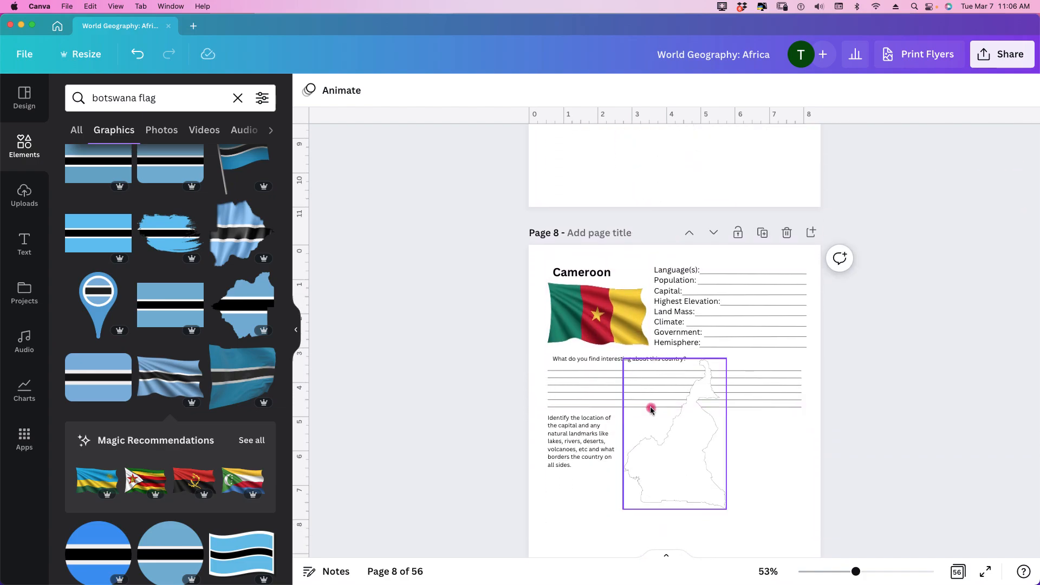
scroll(651, 411, "down", 5)
scroll(811, 407, "up", 5)
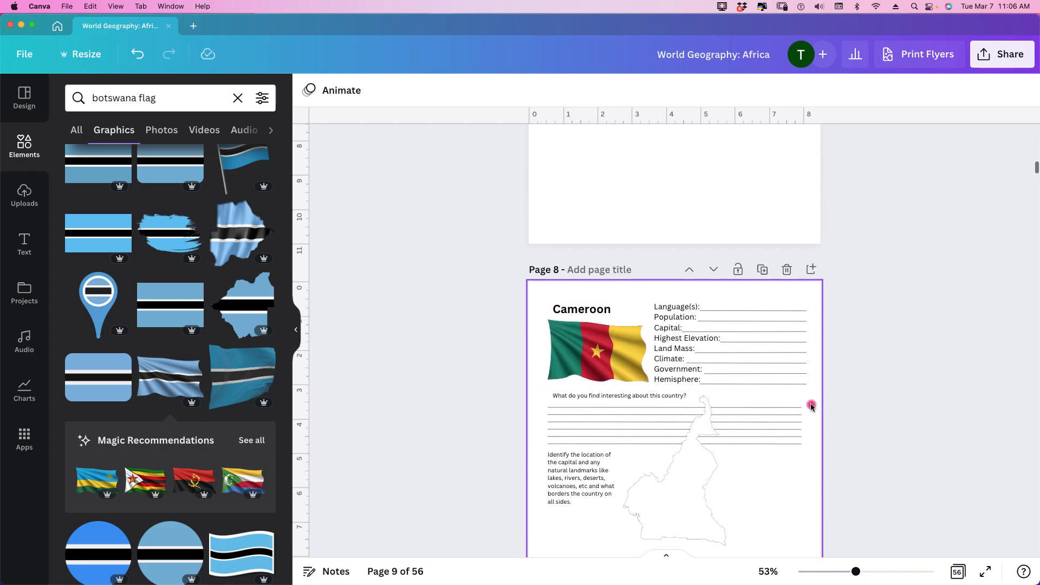
scroll(811, 406, "up", 10)
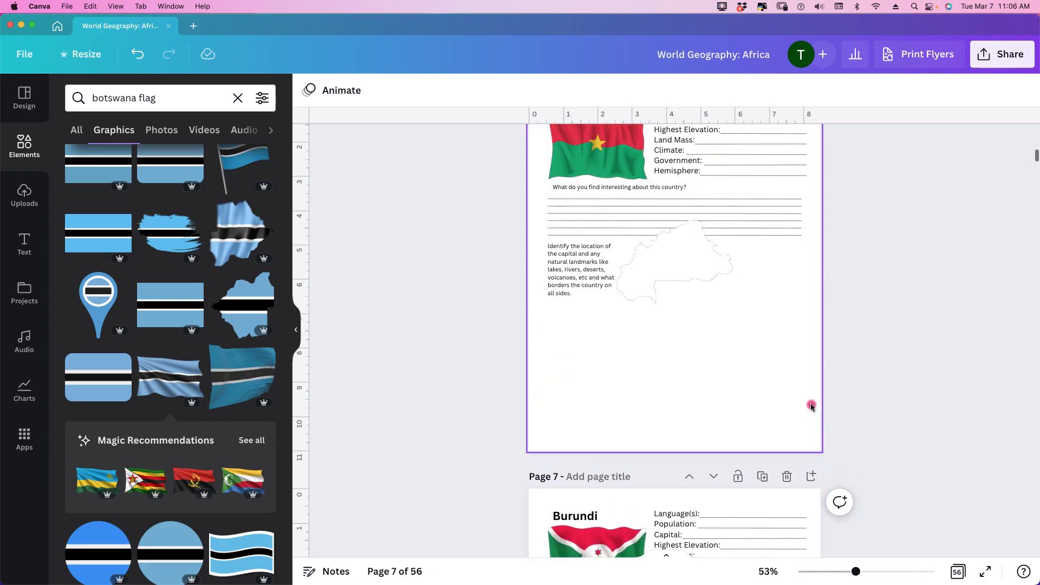
scroll(811, 407, "up", 8)
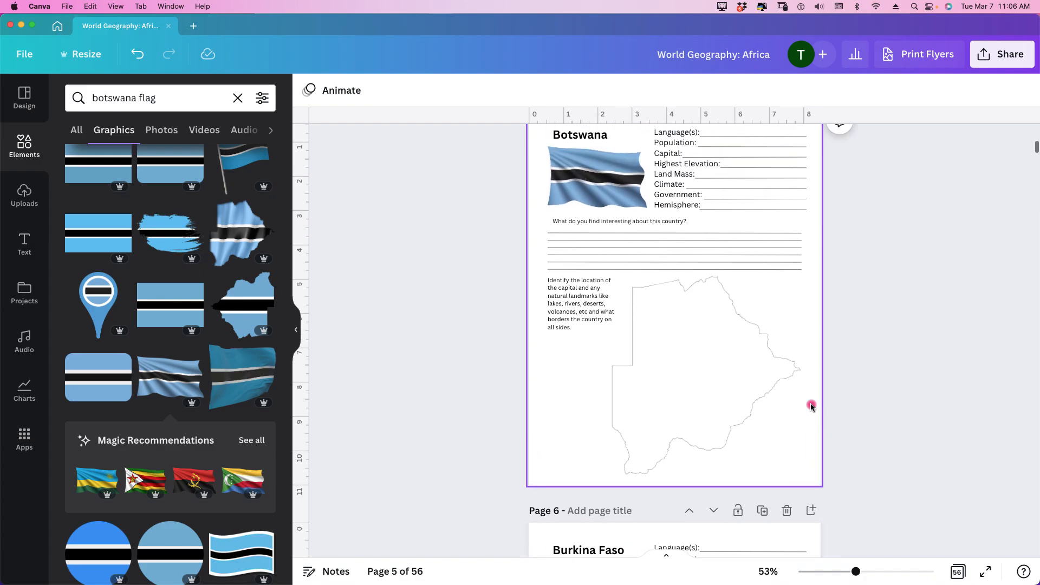
scroll(811, 407, "up", 1)
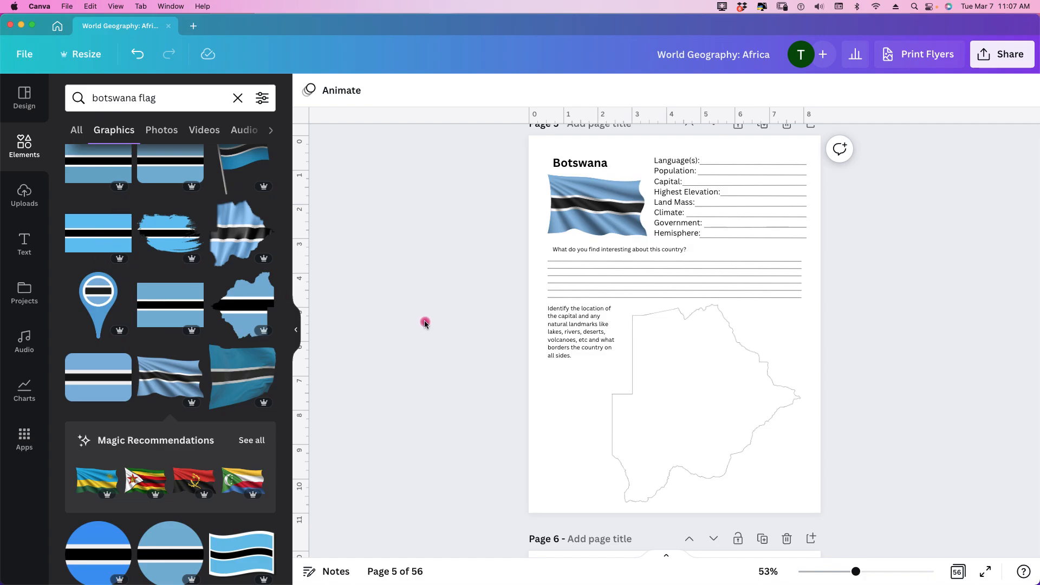
Step: Browse the Botswana flag graphics for alternative styles and review the Benin and Botswana pages
scroll(408, 320, "up", 5)
scroll(169, 279, "up", 2)
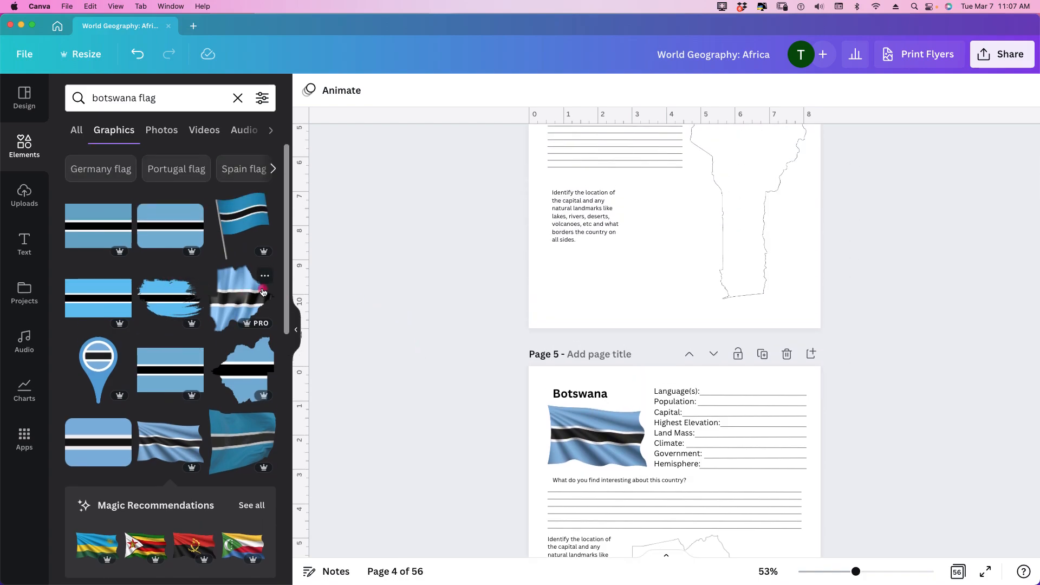
scroll(333, 278, "down", 3)
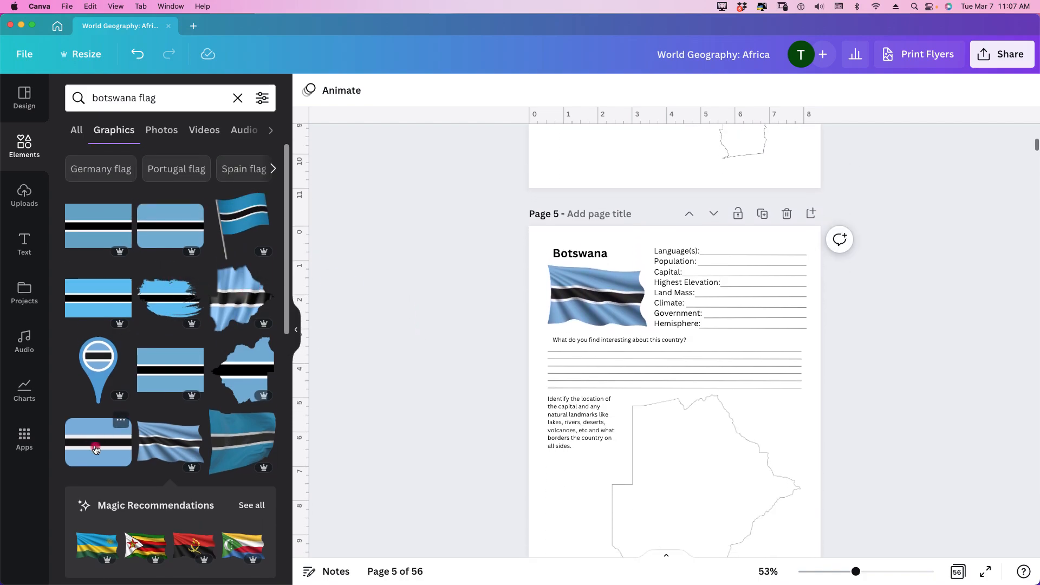
scroll(362, 411, "down", 5)
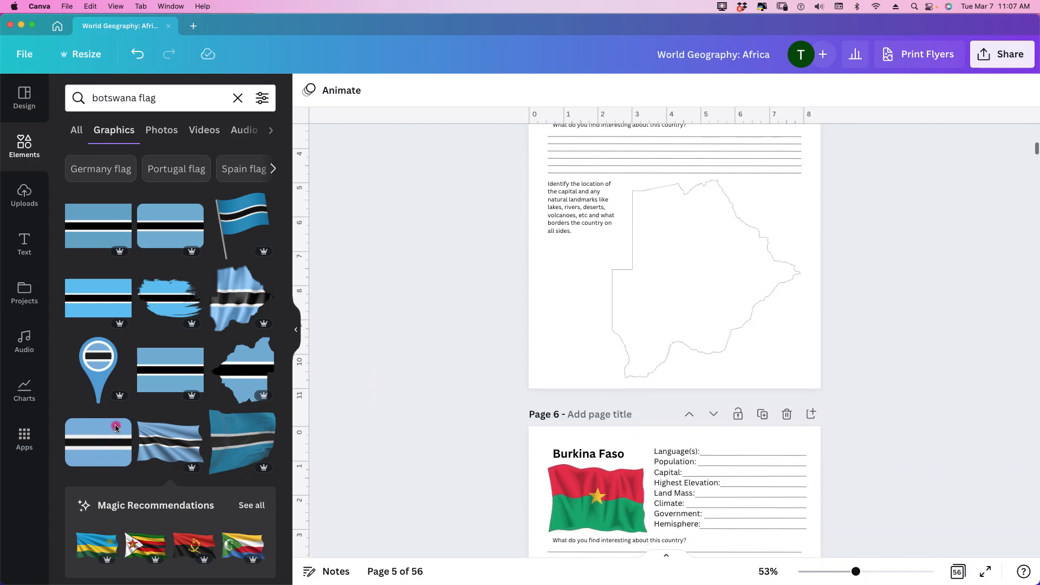
scroll(162, 412, "down", 6)
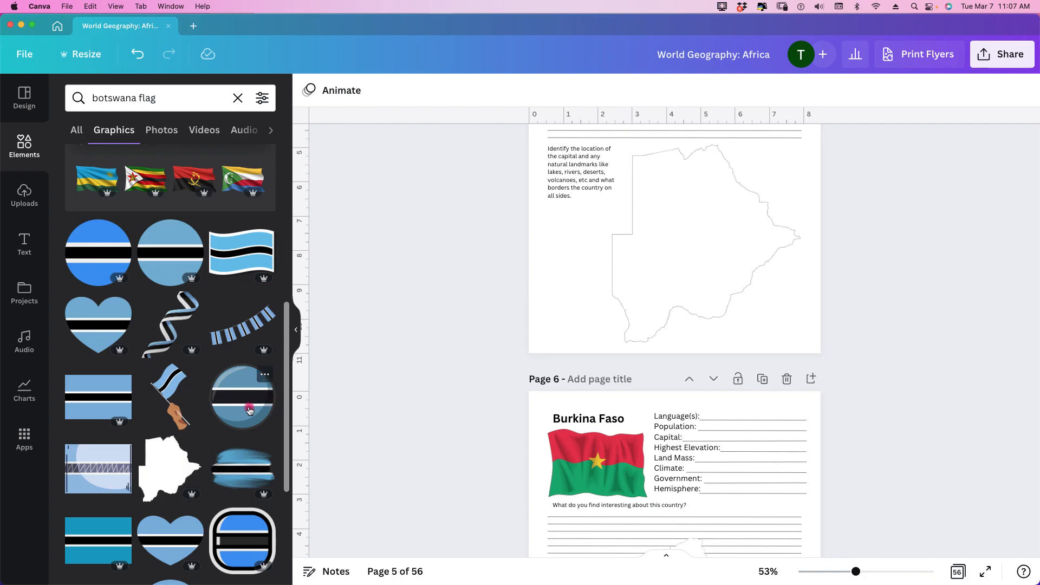
scroll(247, 410, "down", 3)
scroll(246, 410, "down", 2)
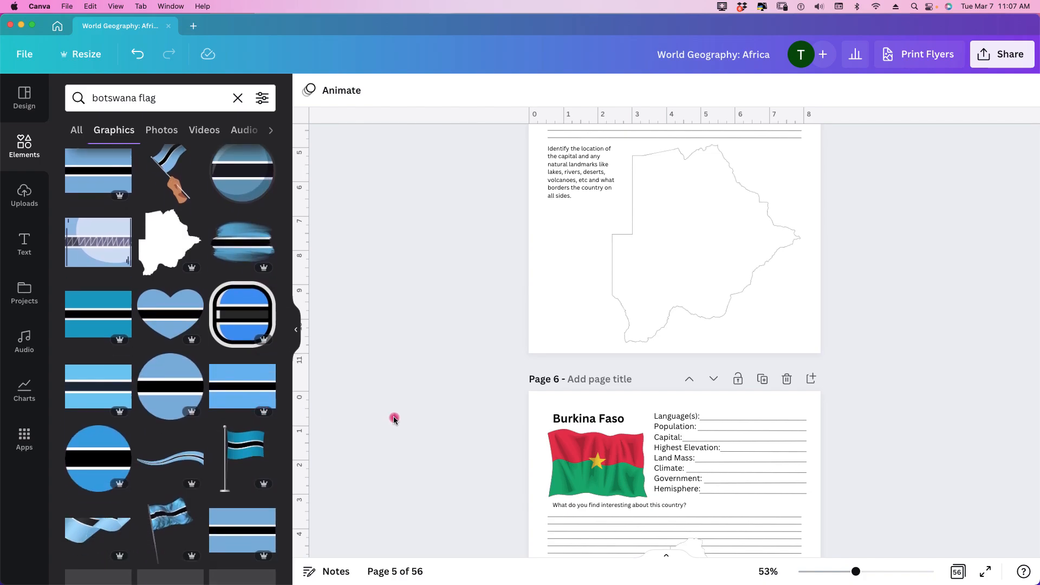
scroll(379, 418, "down", 3)
scroll(455, 404, "up", 15)
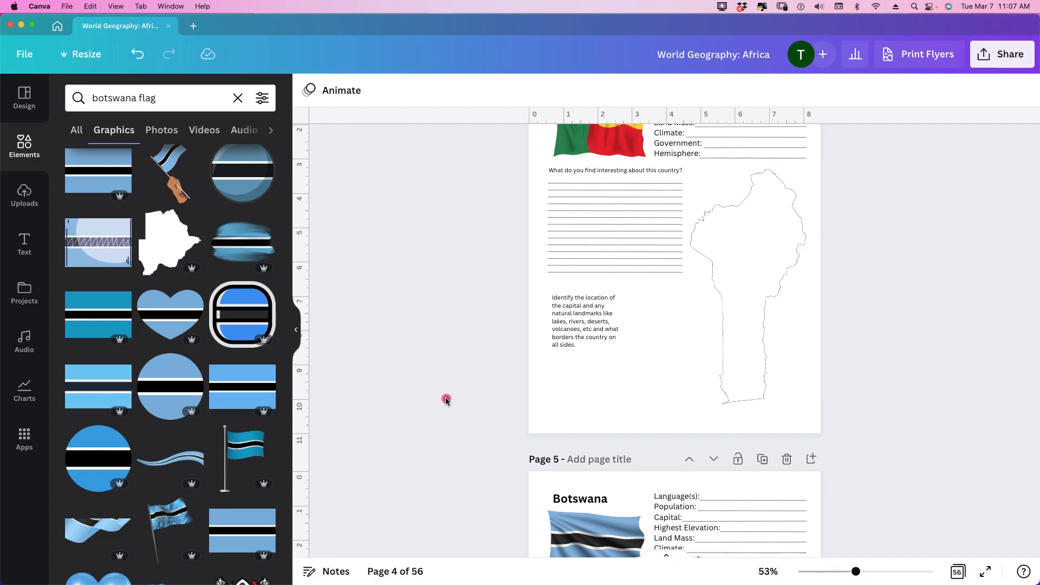
Step: Enlarge the Burkina Faso outline map and position it in the blank area below the writing lines
mouse_move(640, 583)
scroll(931, 388, "down", 3)
scroll(931, 388, "down", 5)
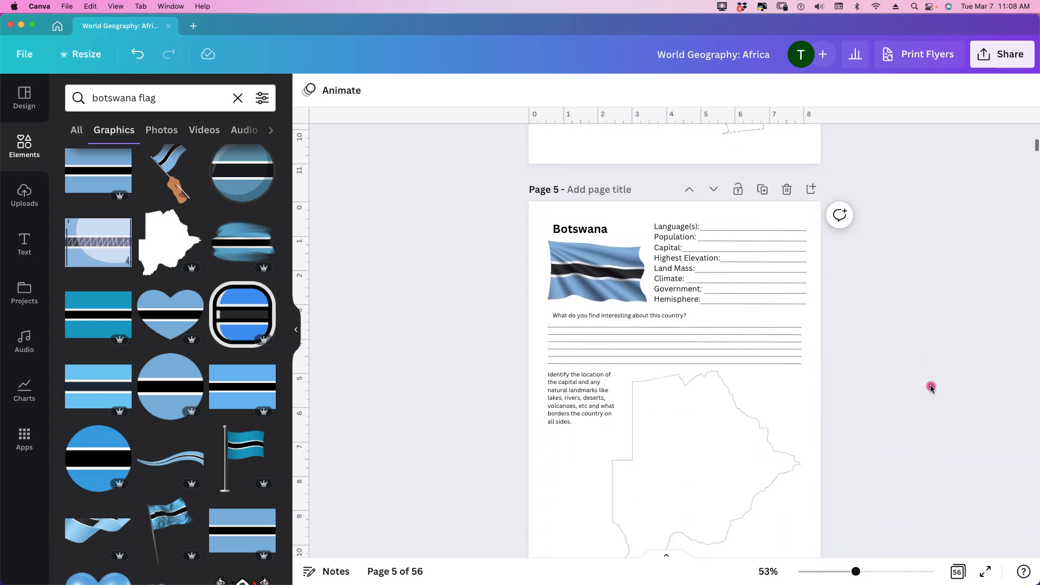
scroll(931, 388, "down", 4)
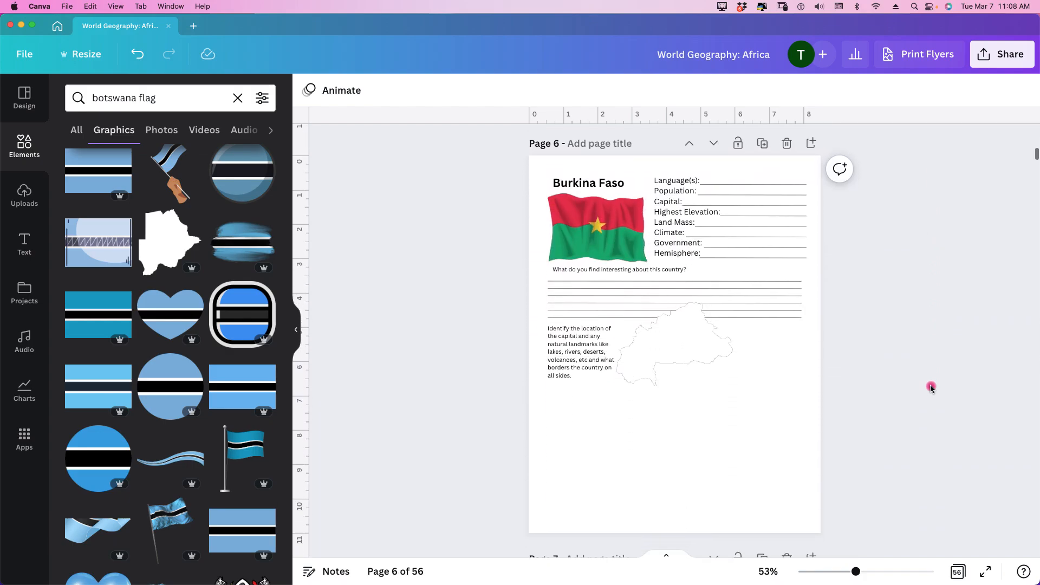
left_click(658, 340)
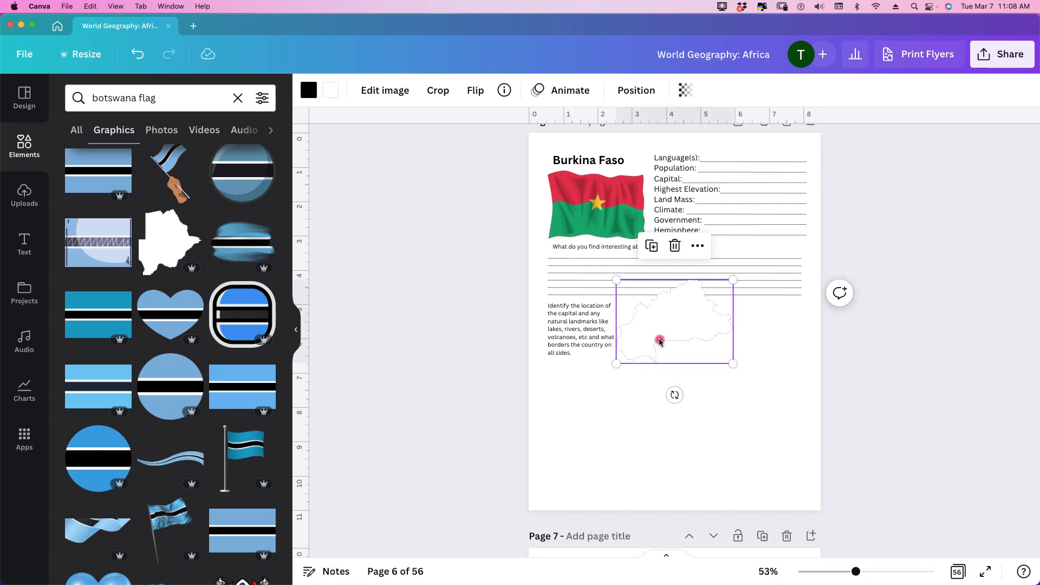
left_click_drag(658, 339, 568, 474)
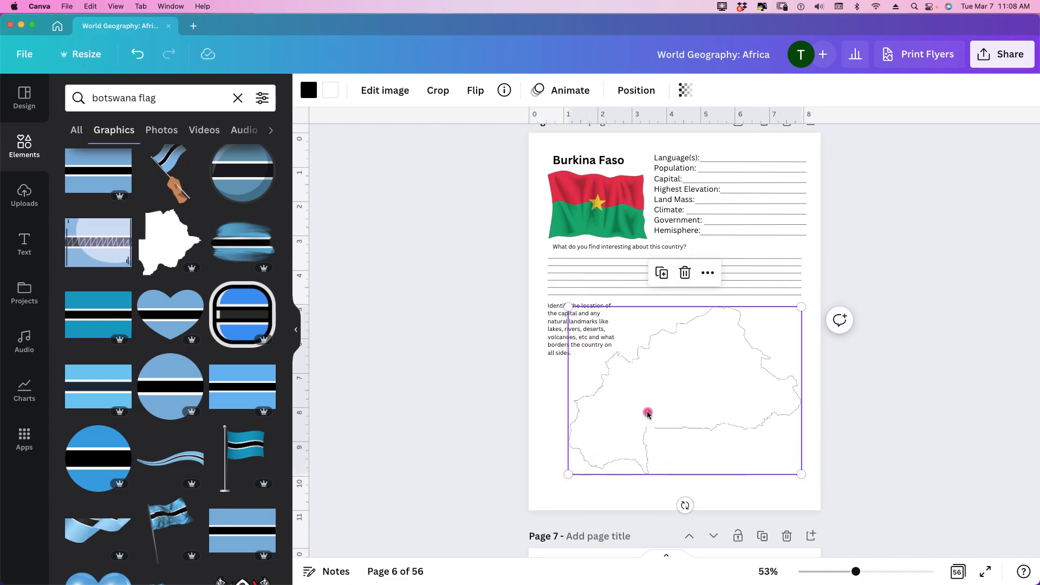
left_click_drag(648, 413, 650, 427)
left_click(901, 424)
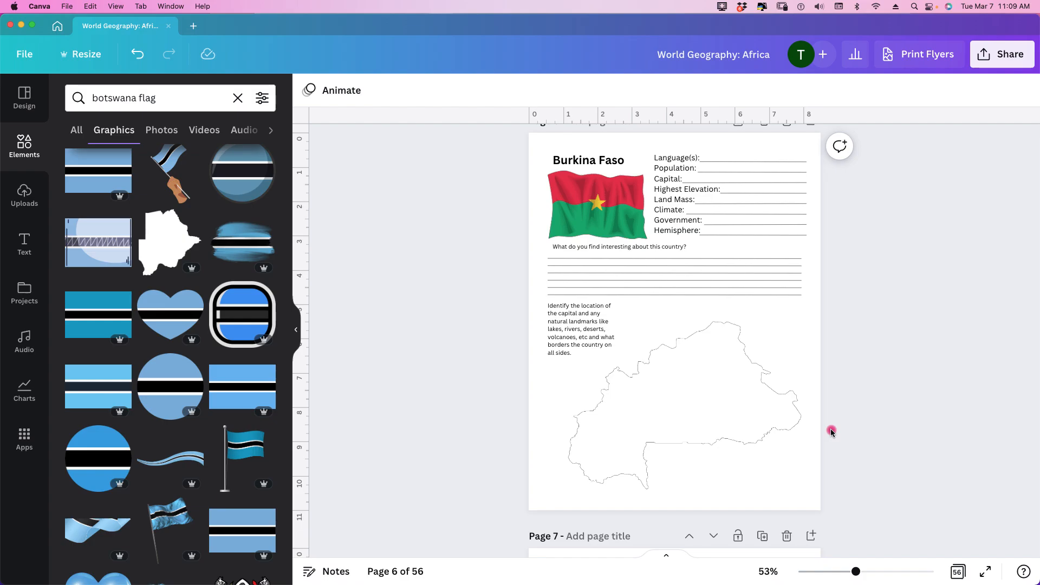
Step: Check the line style and weight options for one of the Burkina Faso page's writing lines
left_click(743, 264)
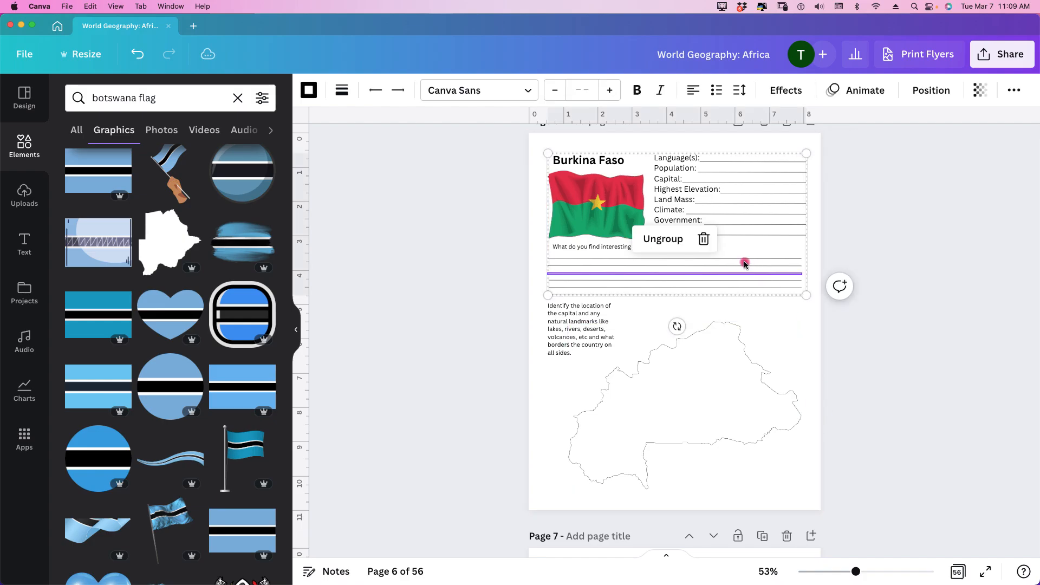
left_click(345, 96)
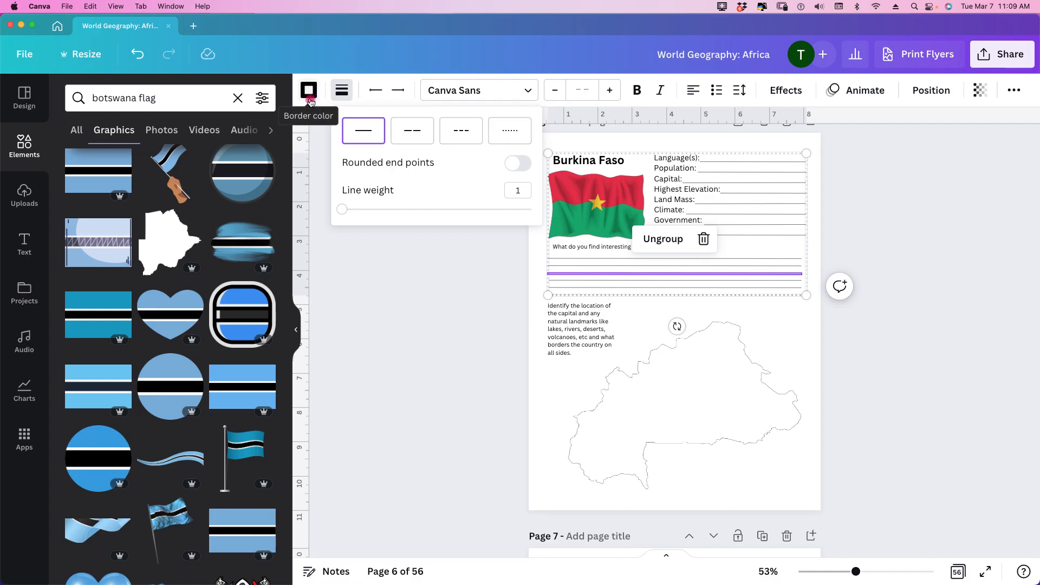
left_click(401, 281)
left_click(403, 282)
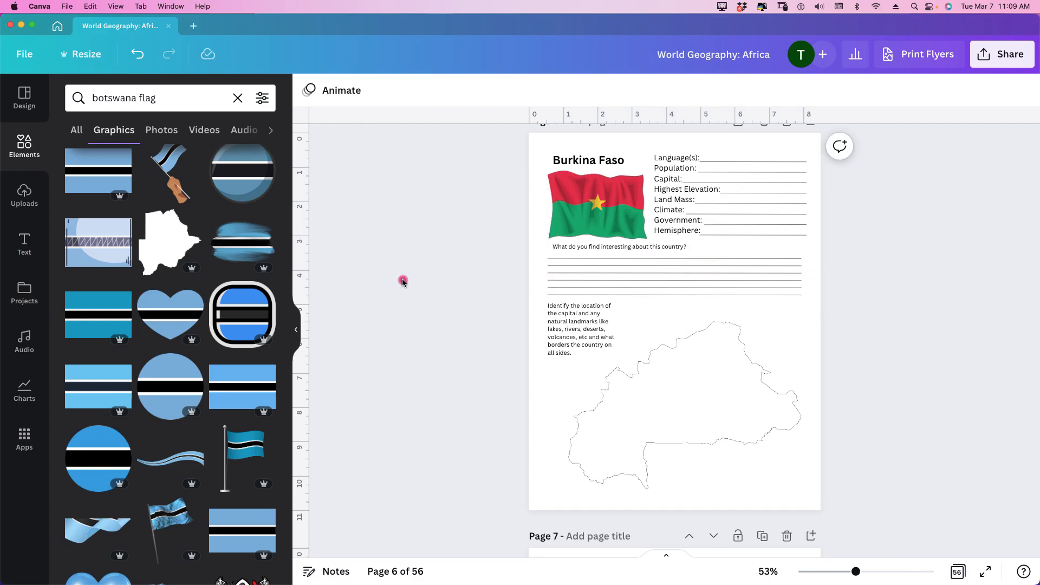
Step: Browse the fonts available for the Burkina Faso page's map instruction text, keeping Canva Sans, and collapse the element browser
left_click(580, 333)
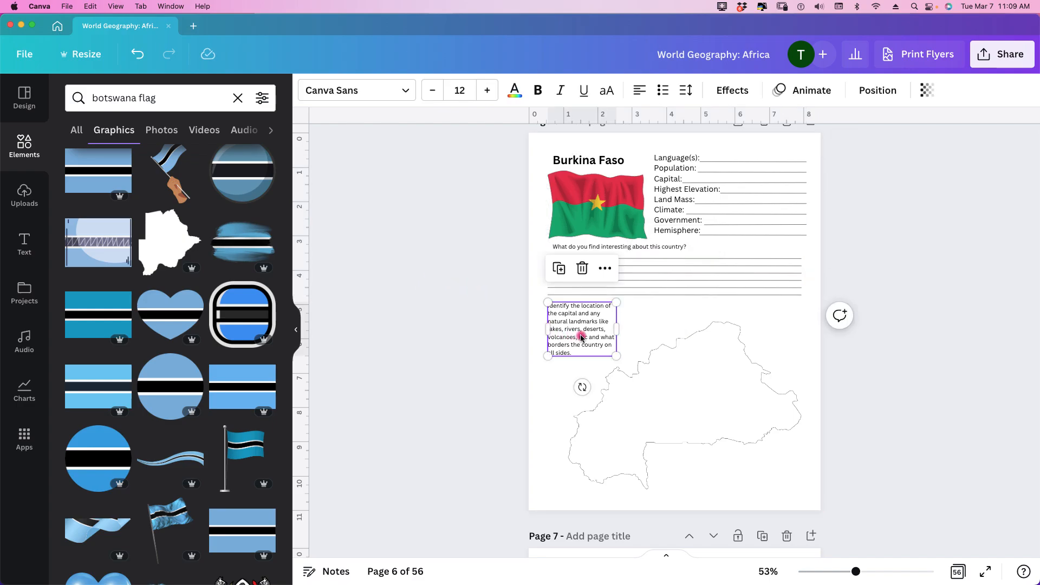
left_click(408, 92)
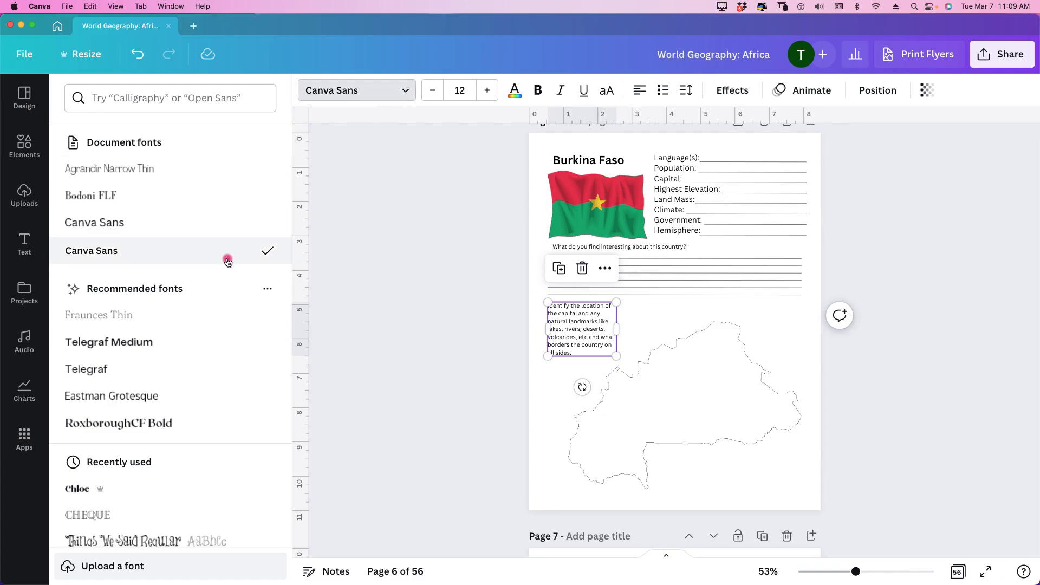
scroll(216, 287, "down", 4)
scroll(216, 287, "down", 6)
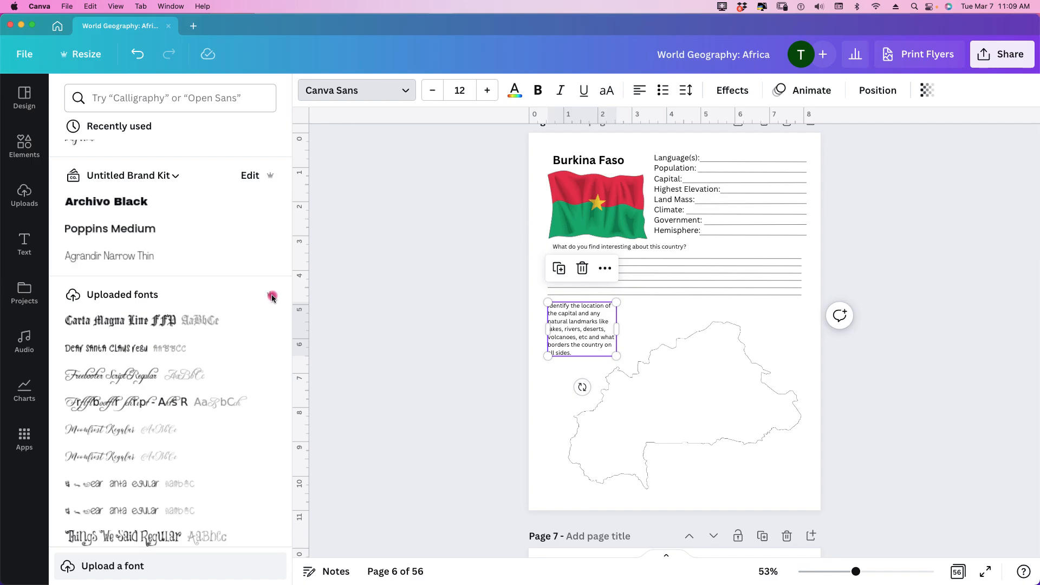
scroll(272, 297, "down", 10)
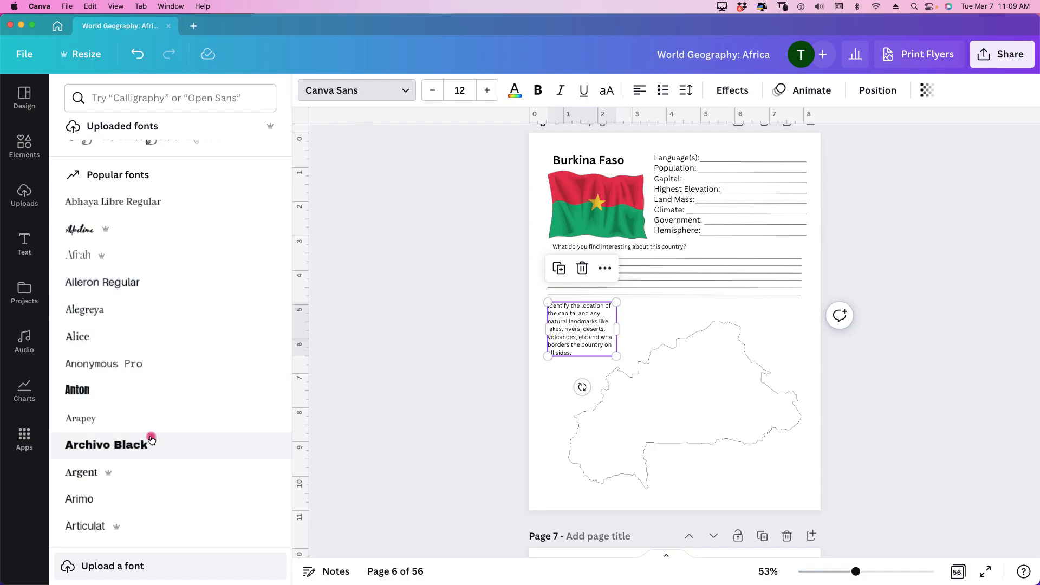
left_click(413, 225)
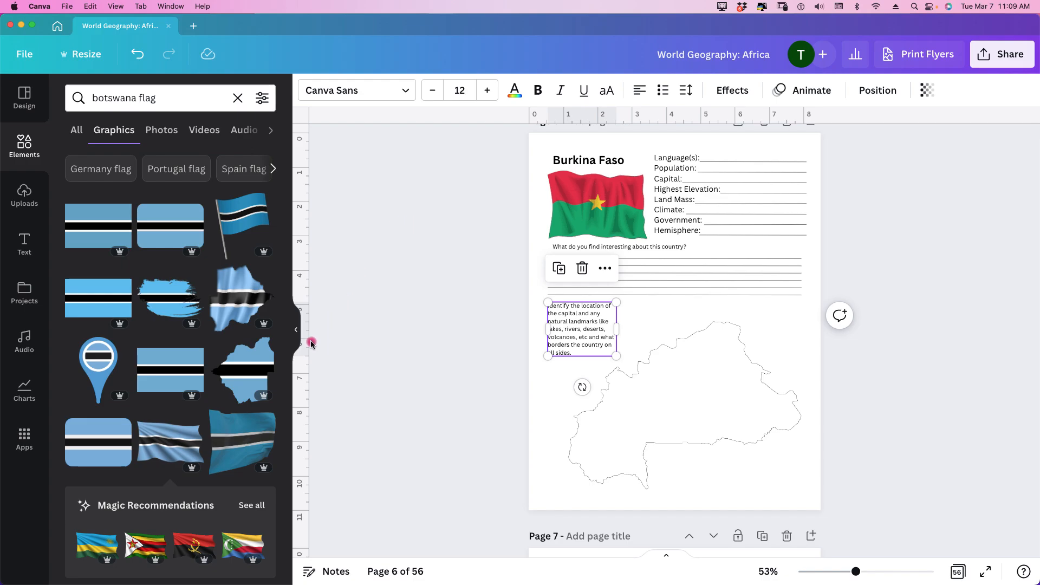
left_click(297, 333)
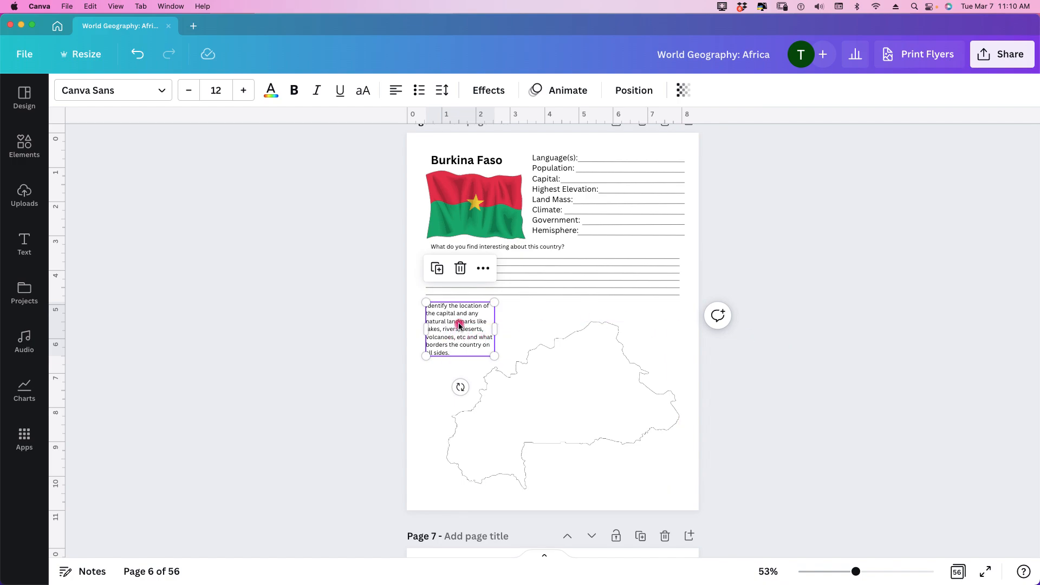
Step: Try centering the map instruction text horizontally on the Burkina Faso page, first freehand and then with the page alignment option
left_click_drag(462, 326, 551, 326)
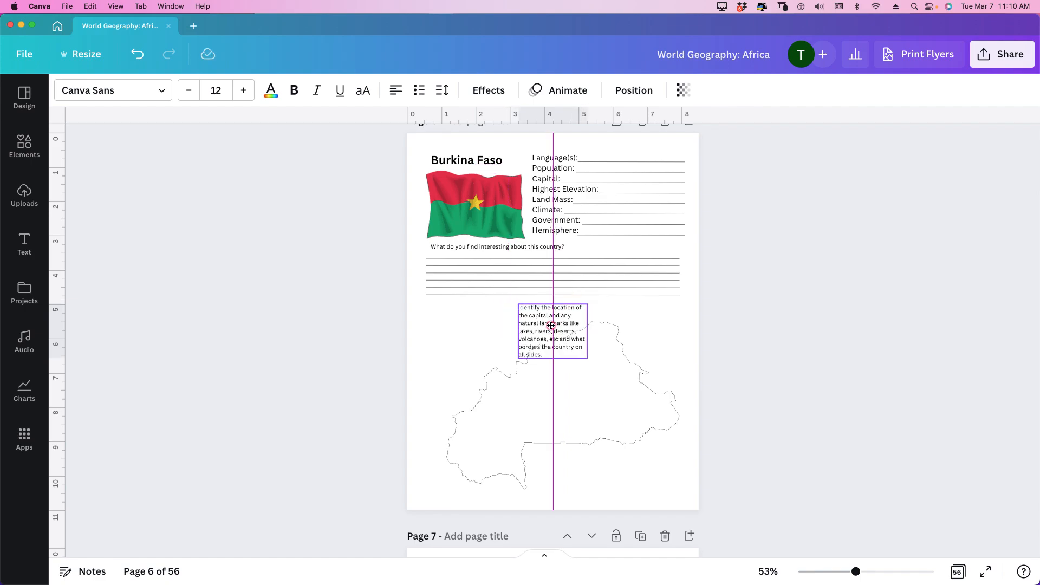
left_click_drag(551, 326, 551, 326)
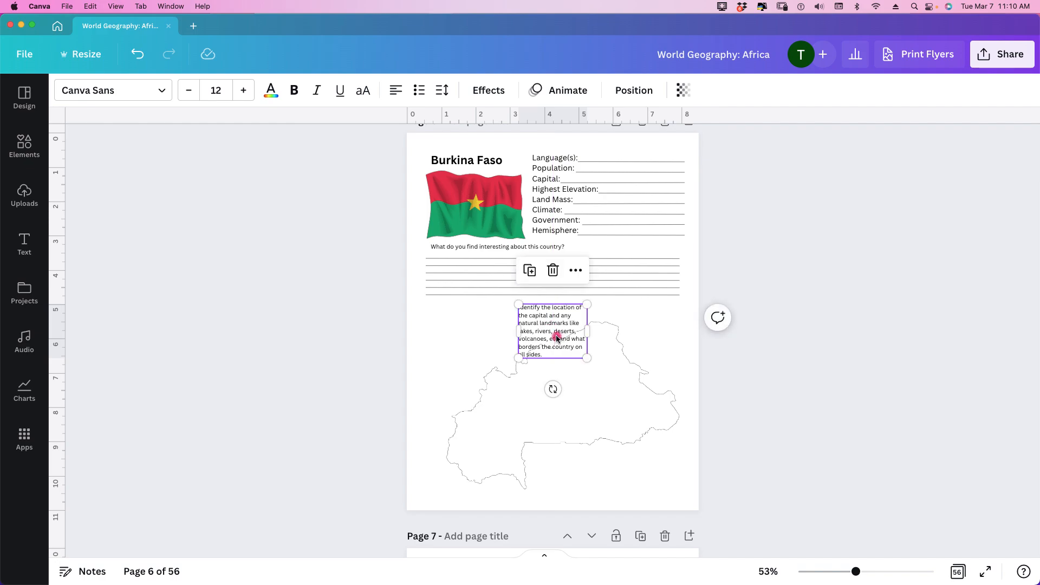
left_click_drag(557, 339, 485, 338)
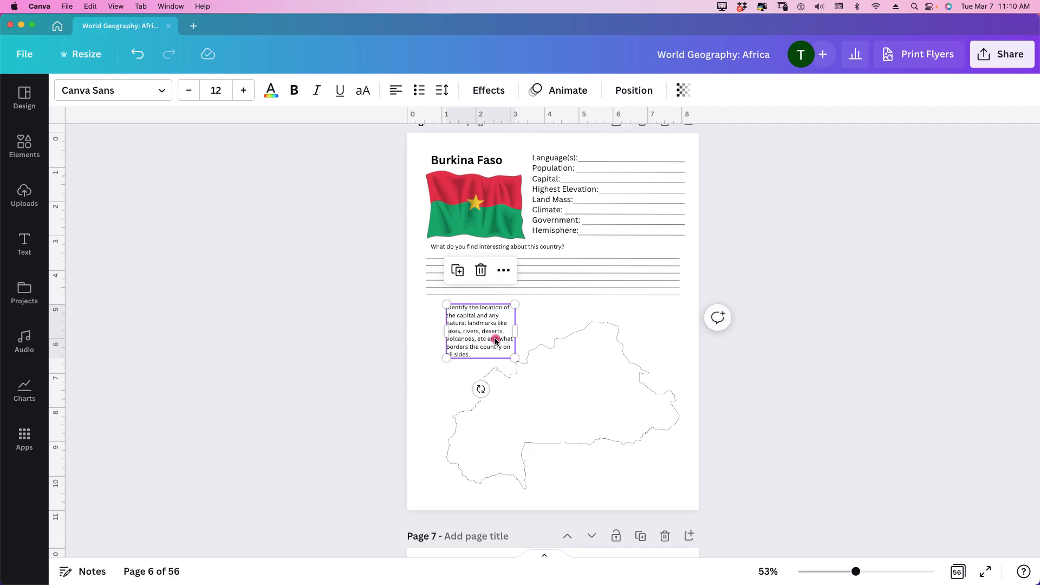
left_click(635, 89)
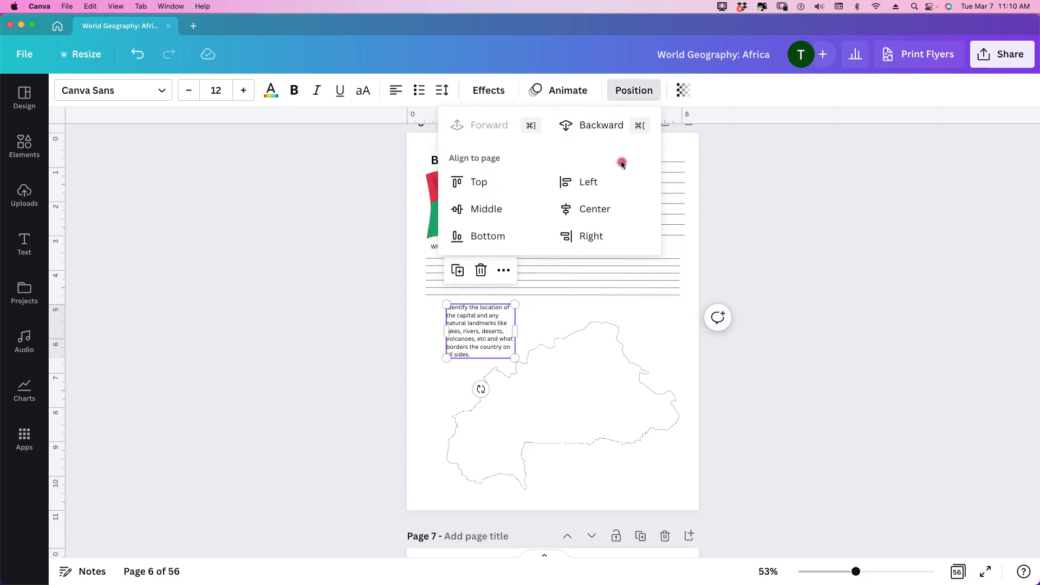
left_click(599, 210)
key("Escape")
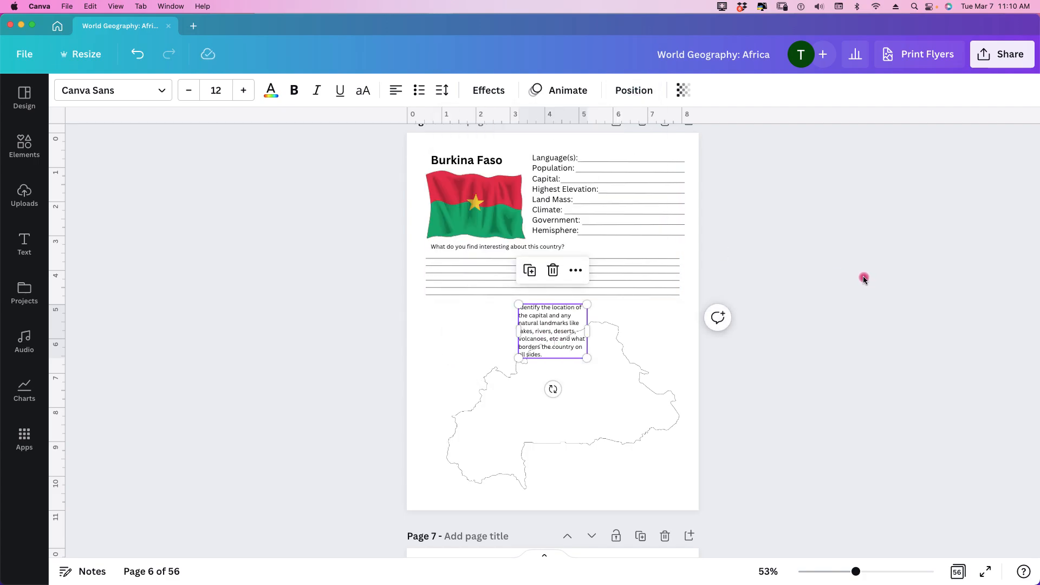
Step: Place the map instruction text just below the writing lines, its left edge aligned with the country title and question text
left_click_drag(552, 328, 464, 327)
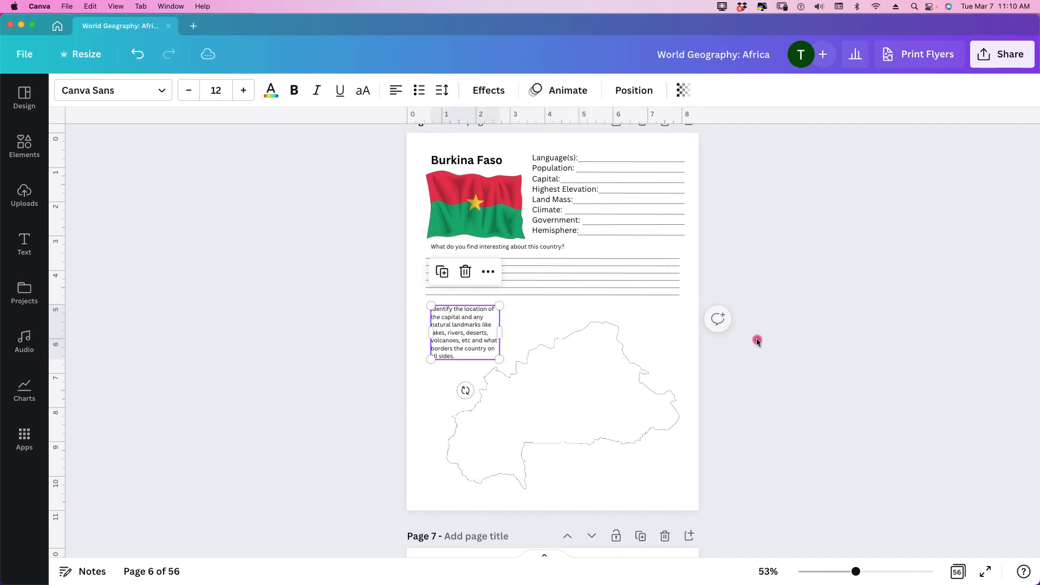
left_click(832, 346)
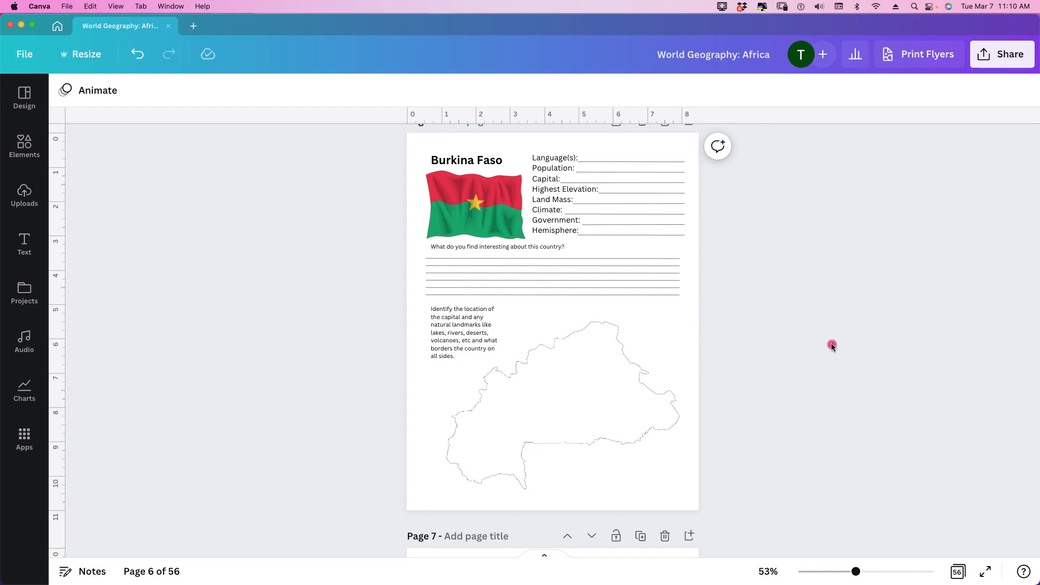